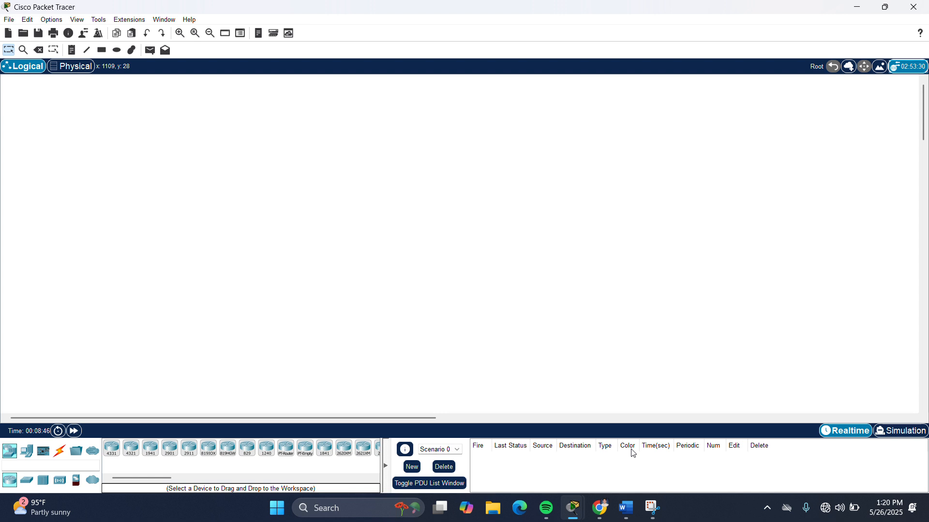
# - Place two ISR4331 routers side by side in the upper part of the empty logical workspace
pyautogui.click(112, 449)
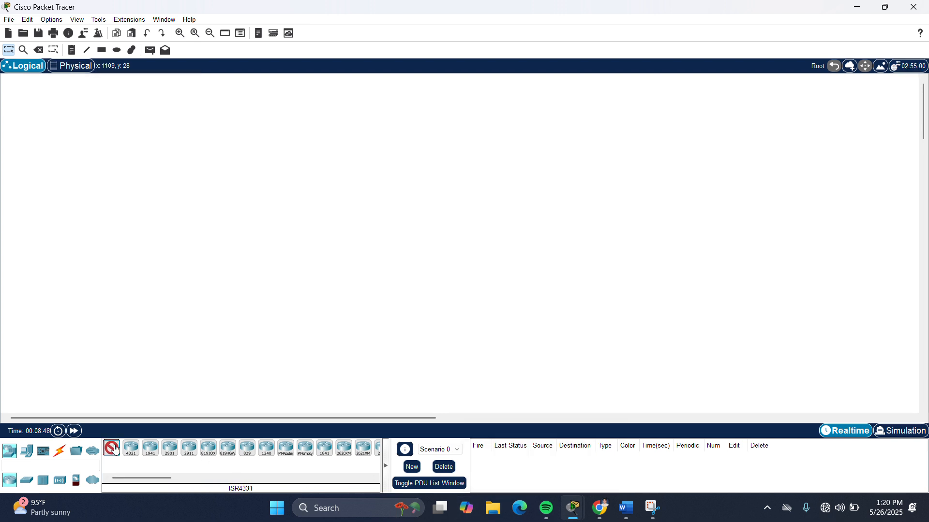
pyautogui.click(315, 186)
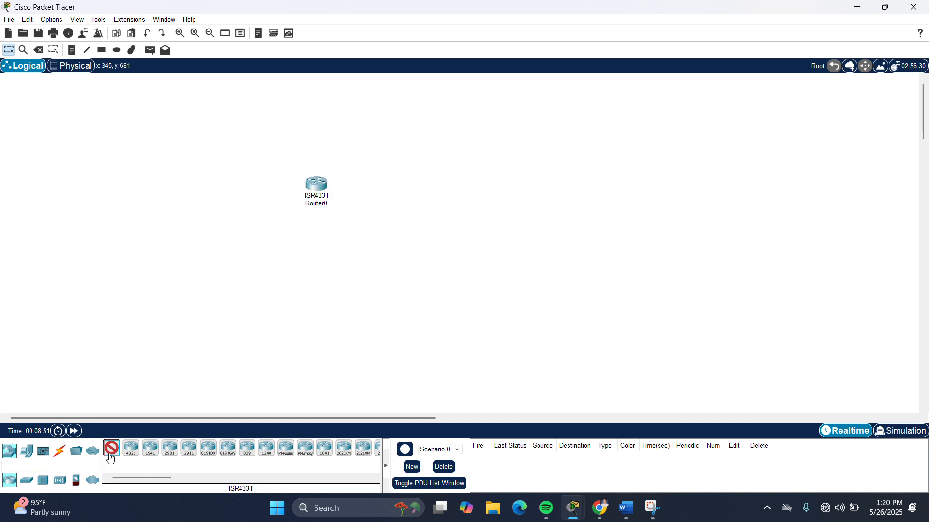
pyautogui.click(453, 187)
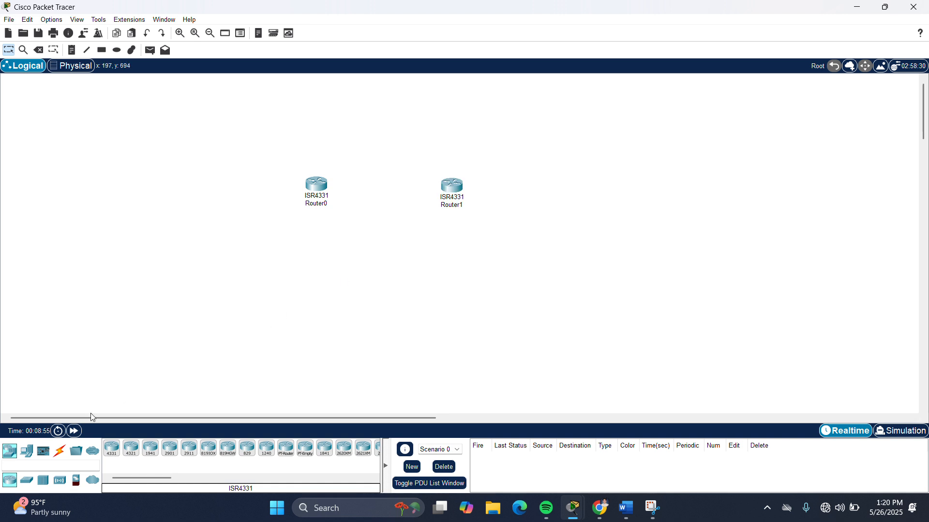
# - Add two PC end devices to the workspace, one below each router
pyautogui.click(30, 456)
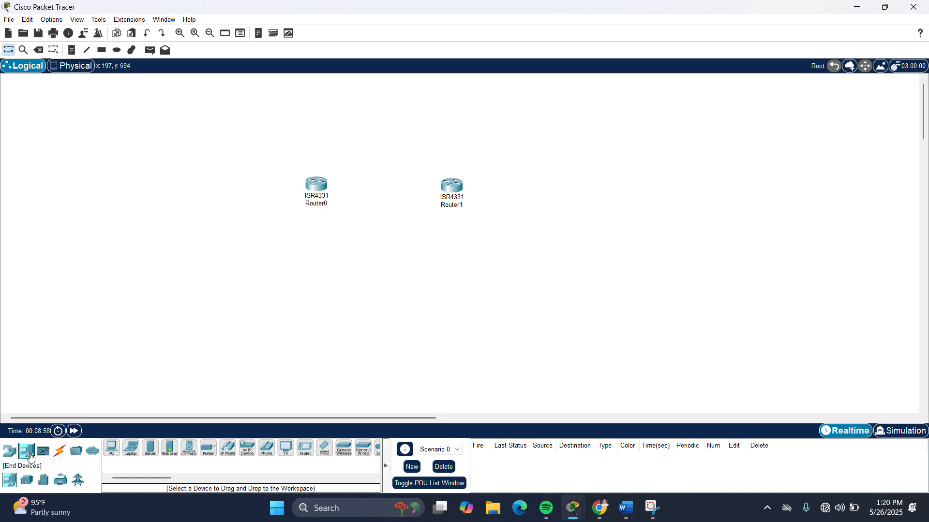
pyautogui.click(111, 448)
pyautogui.click(312, 285)
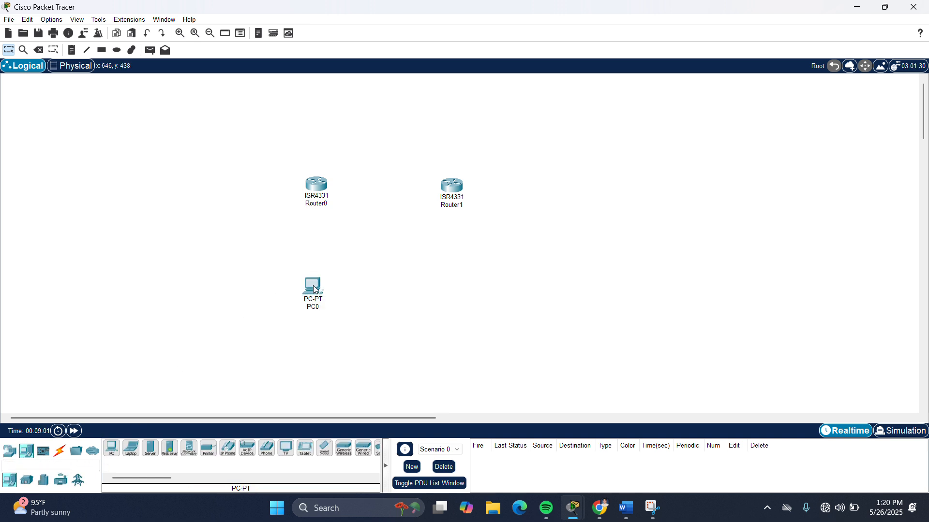
pyautogui.click(111, 449)
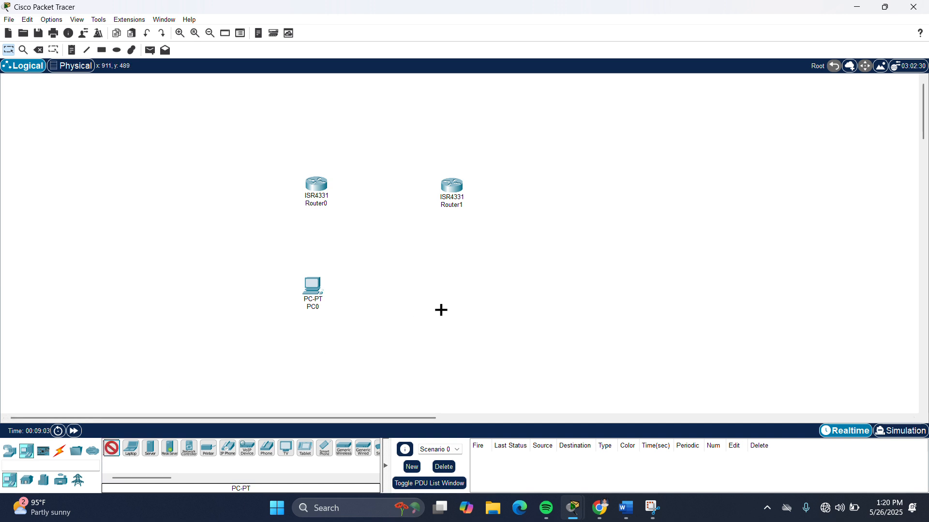
pyautogui.click(452, 288)
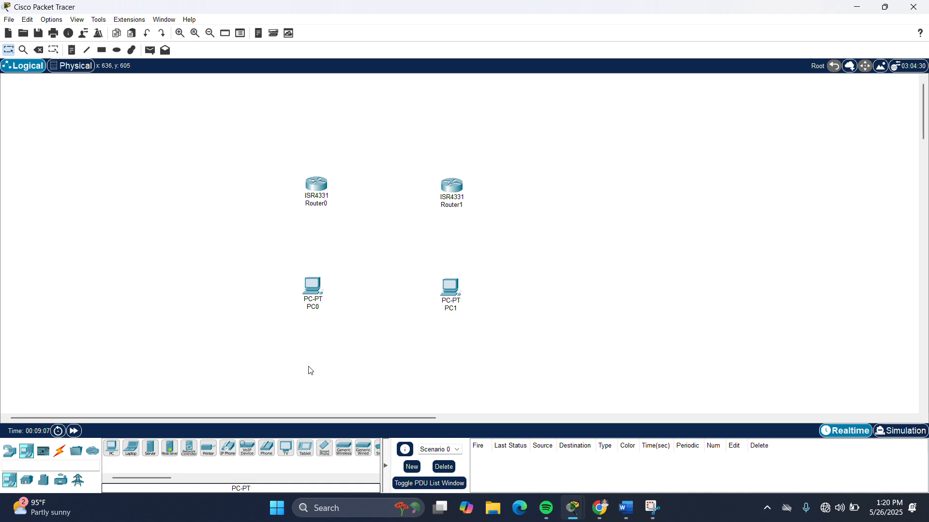
# - Connect Router0's GigabitEthernet0/0/0 port to PC0's FastEthernet0 port with a copper straight-through cable
pyautogui.click(59, 451)
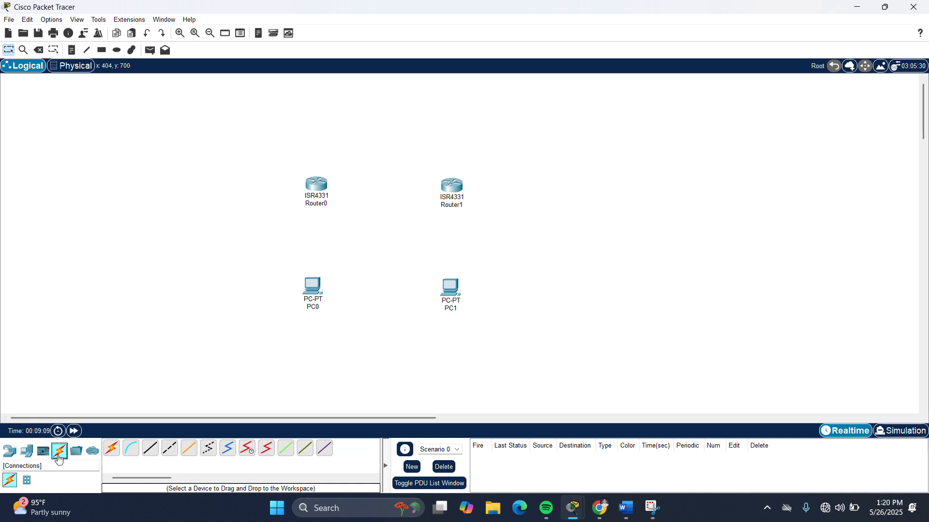
pyautogui.click(149, 455)
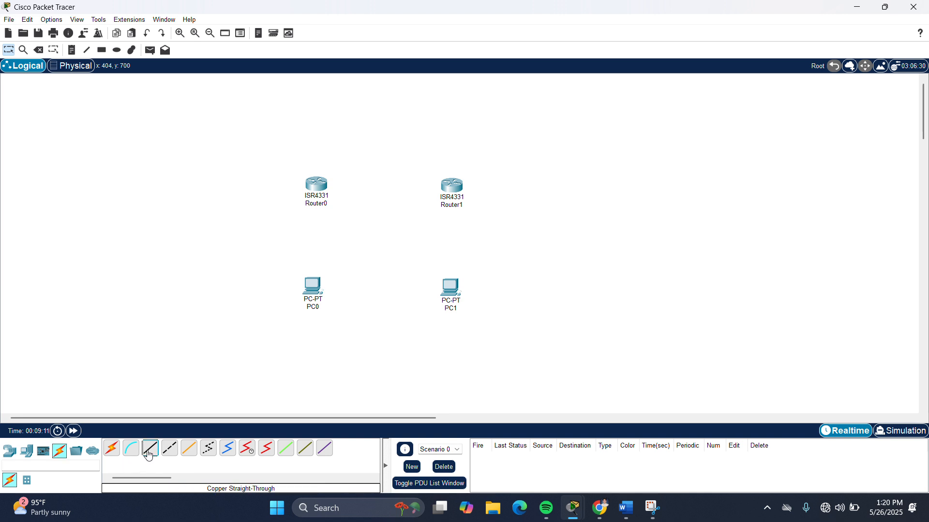
pyautogui.click(318, 190)
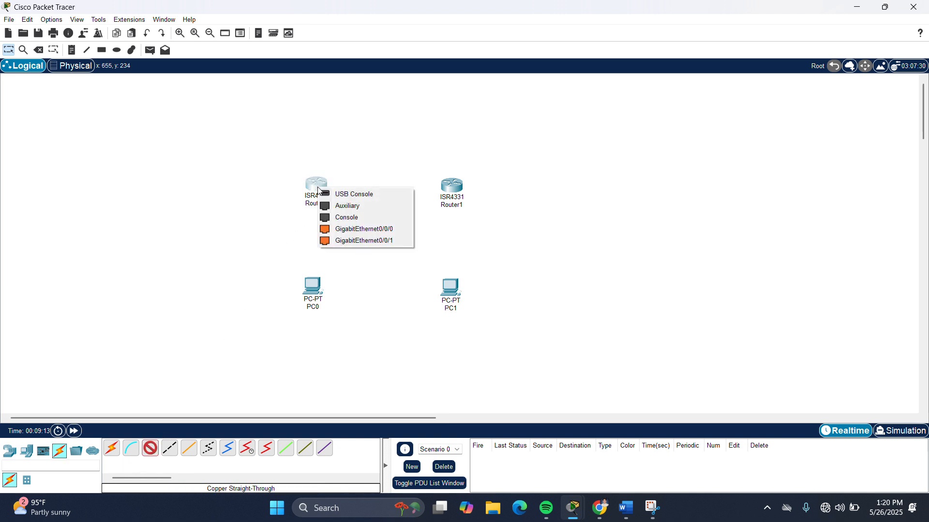
pyautogui.click(357, 228)
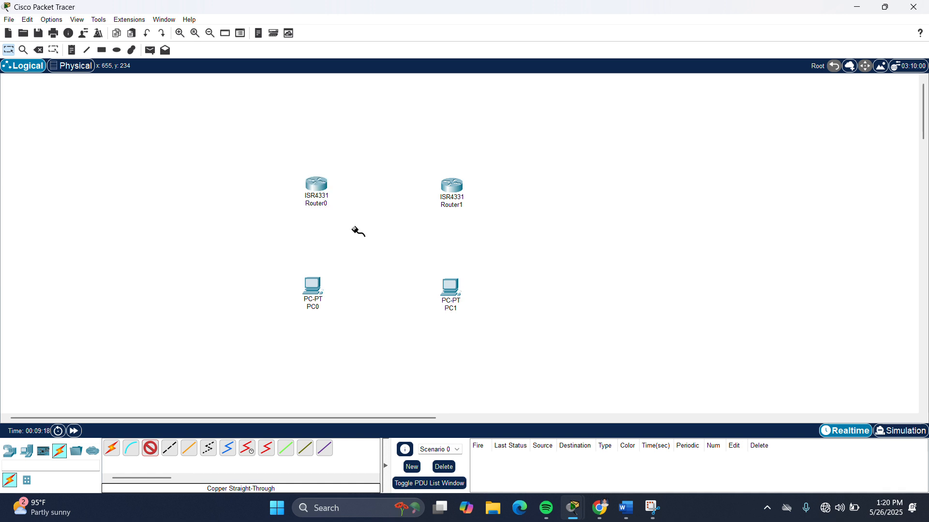
pyautogui.click(323, 289)
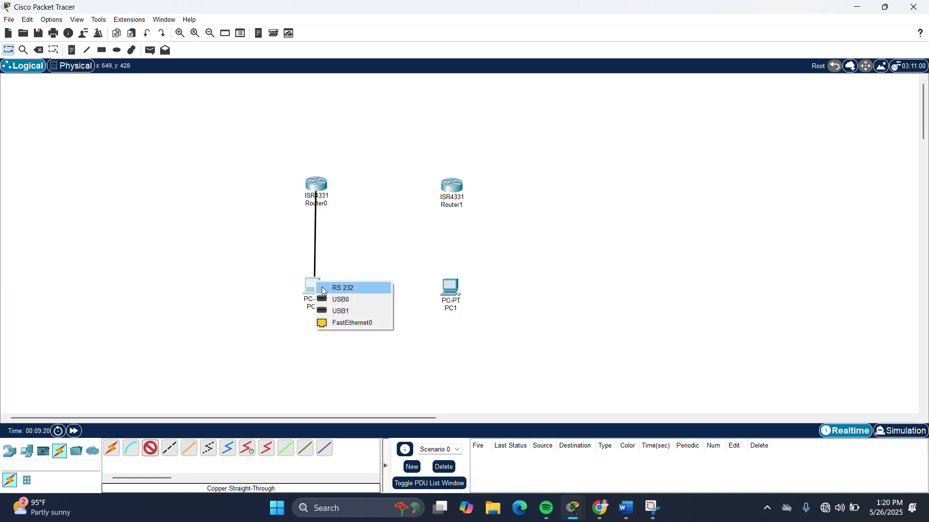
pyautogui.click(335, 323)
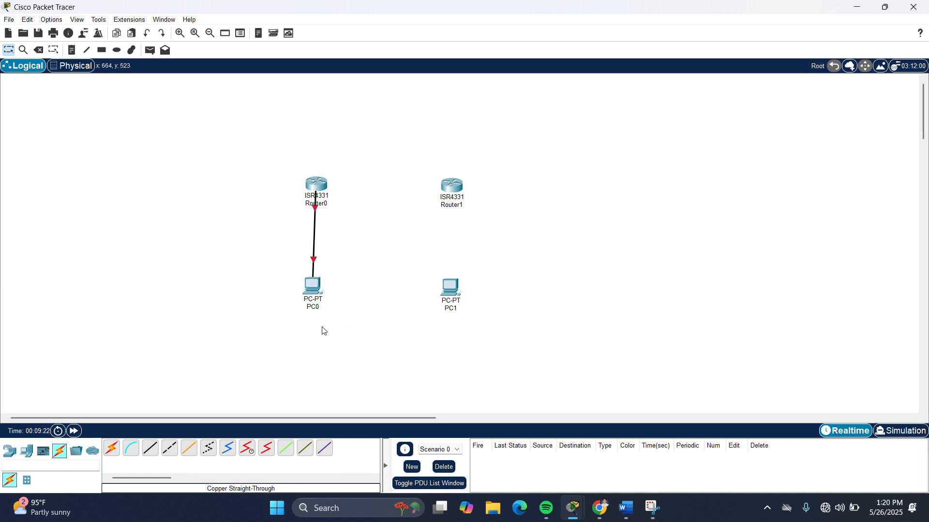
# - Connect Router1's GigabitEthernet0/0/0 port to PC1's FastEthernet0 port with a copper straight-through cable
pyautogui.click(151, 448)
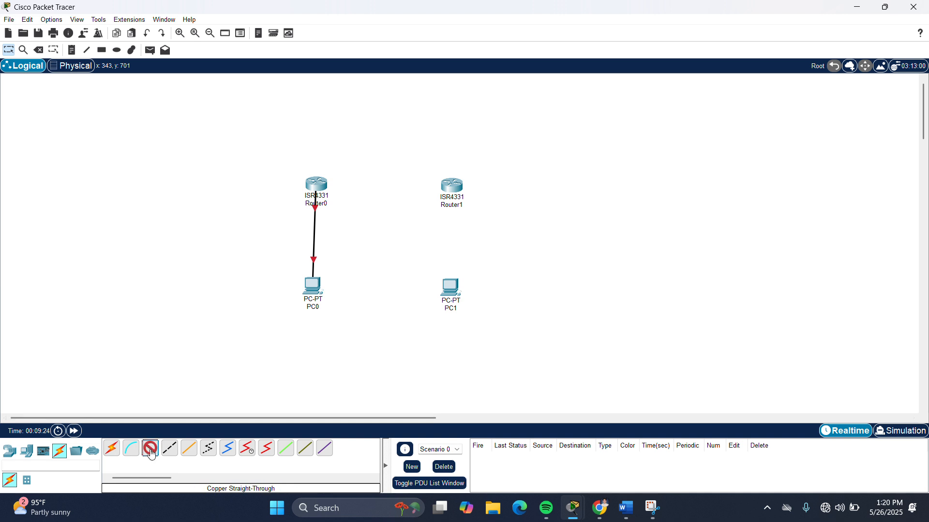
pyautogui.click(459, 186)
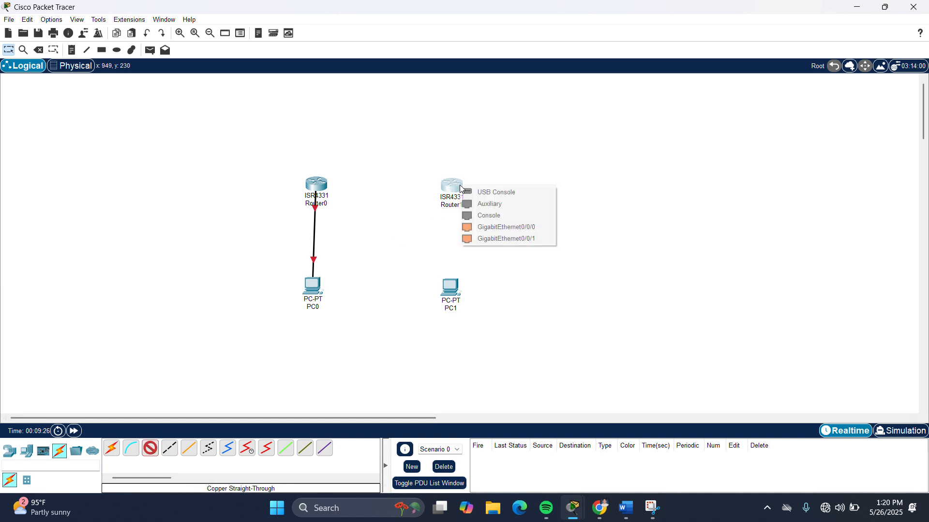
pyautogui.click(486, 228)
pyautogui.click(455, 296)
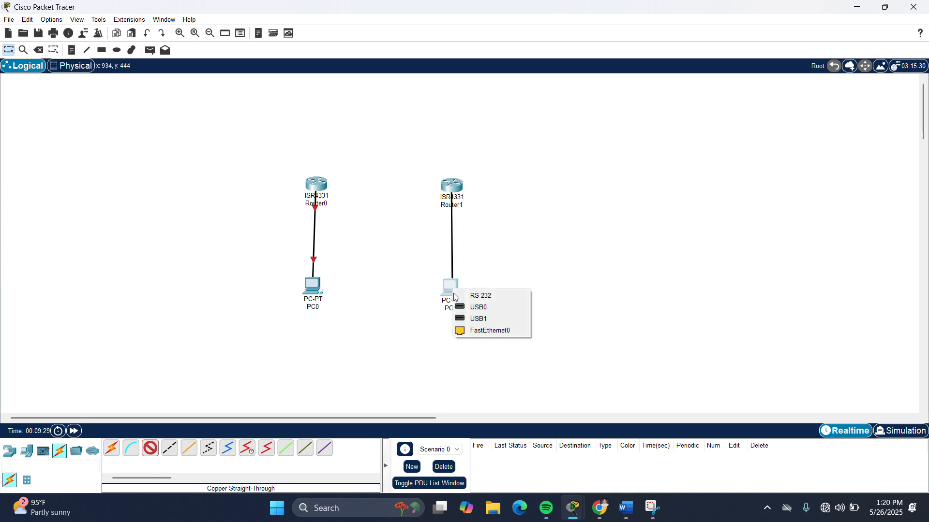
pyautogui.click(462, 331)
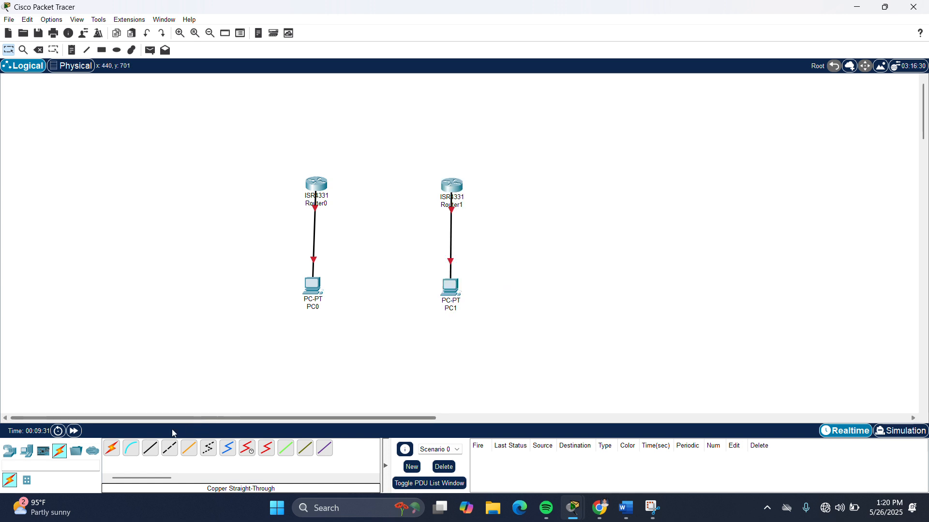
# - Link the two routers with a copper straight-through cable between their GigabitEthernet0/0/1 ports
pyautogui.click(149, 451)
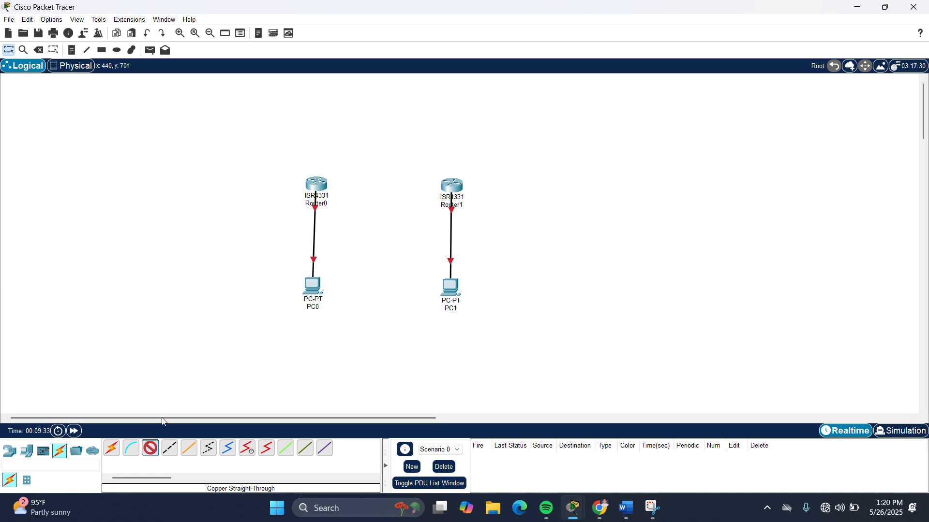
pyautogui.click(316, 182)
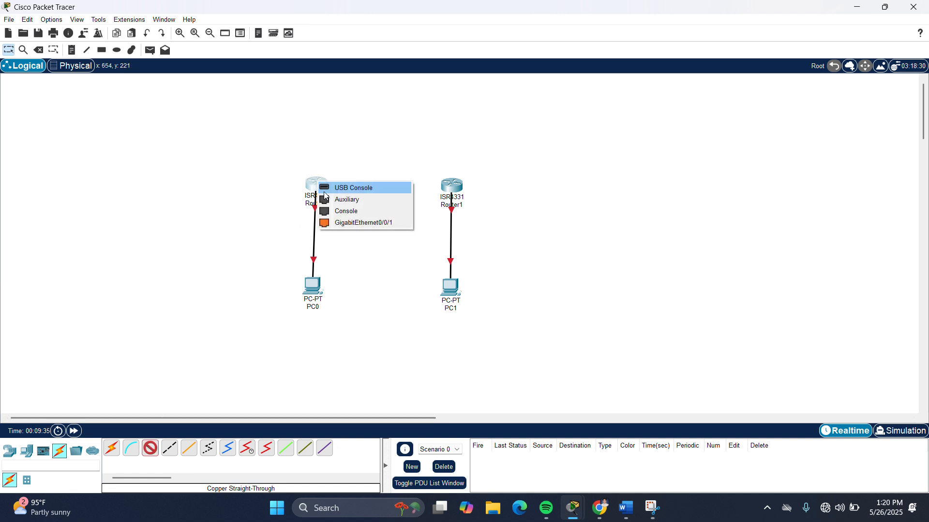
pyautogui.click(352, 224)
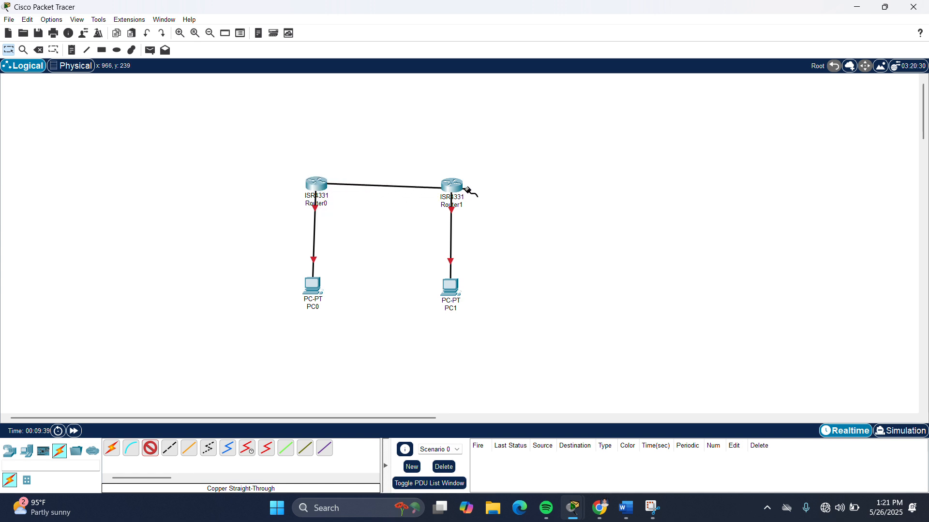
pyautogui.click(452, 184)
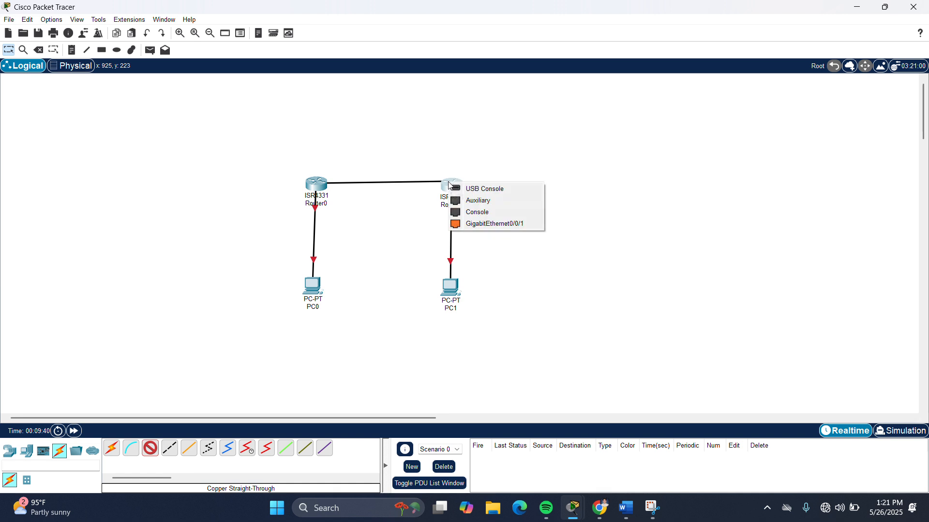
pyautogui.click(475, 224)
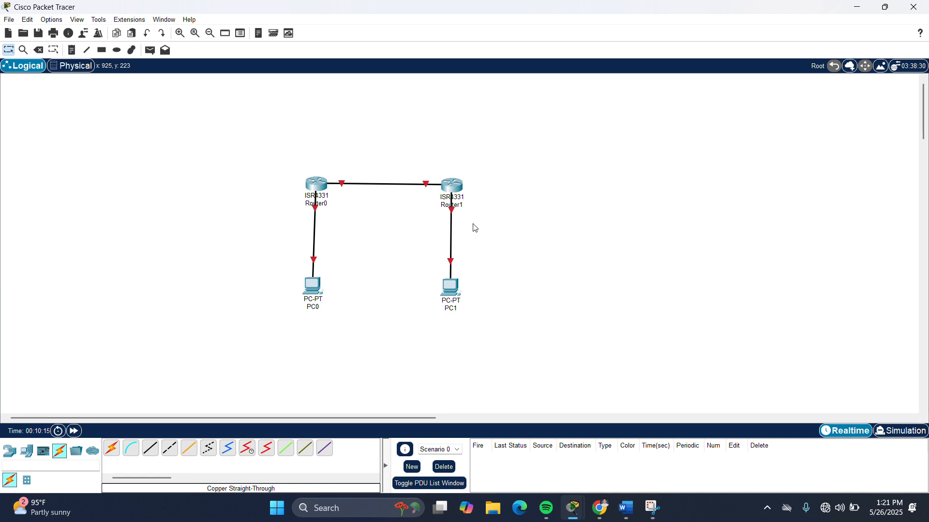
# - Open Router0's command-line interface and answer no to the initial configuration dialog to reach the router prompt
pyautogui.click(316, 184)
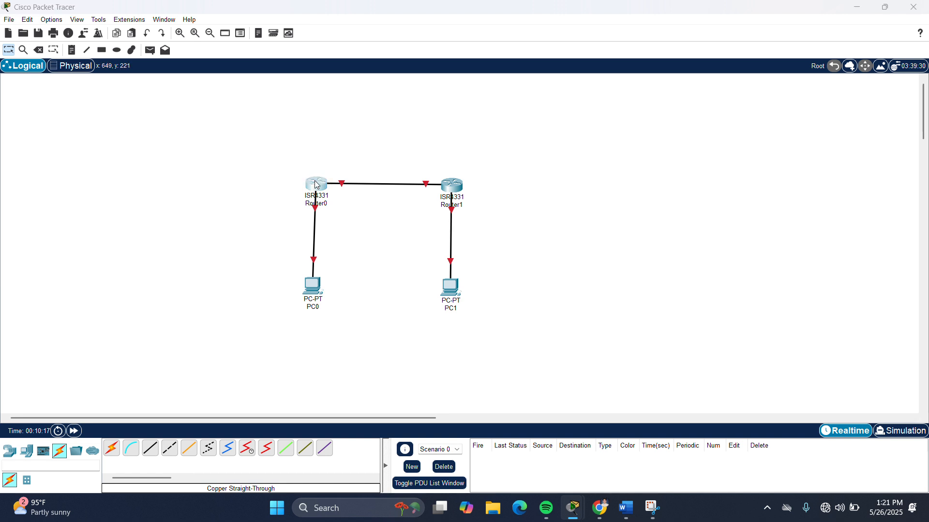
pyautogui.click(406, 95)
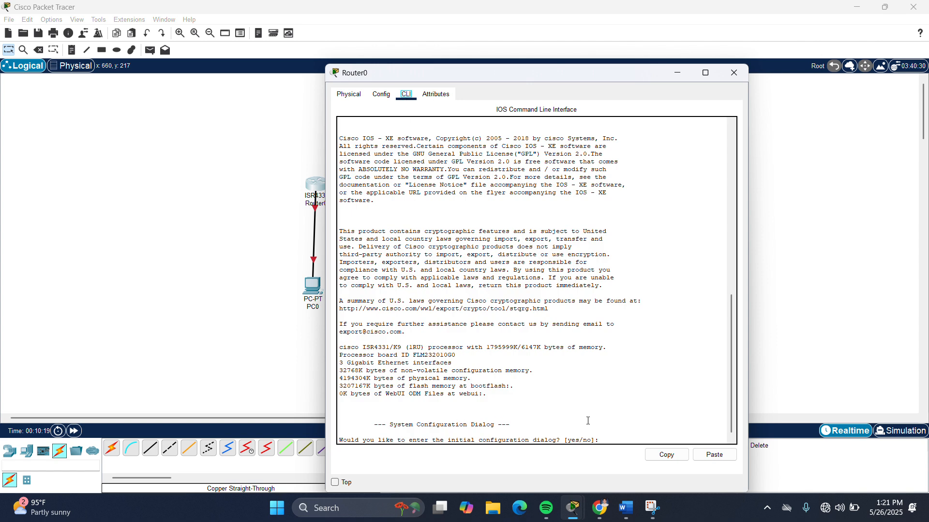
pyautogui.write('no')
pyautogui.press('Return')
pyautogui.press('Return')
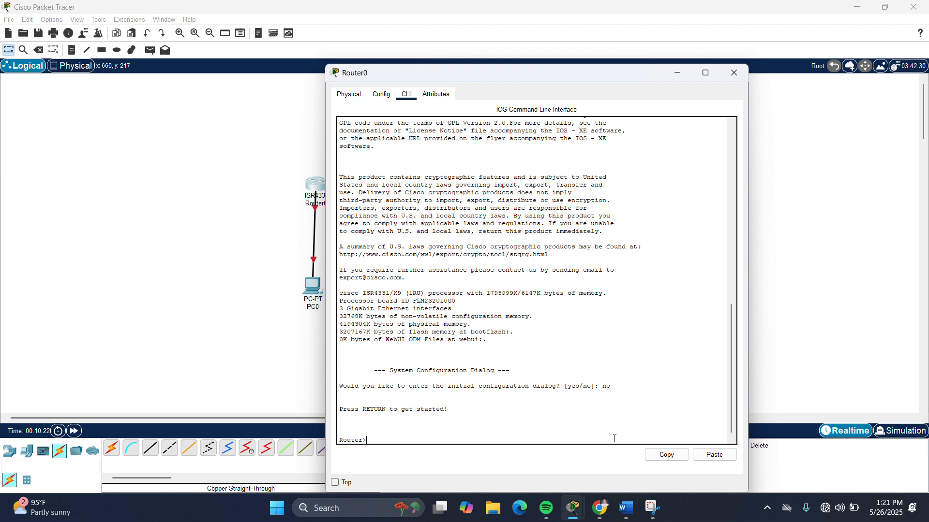
# - Enter global configuration mode on Router0 using the enable and configure terminal commands
pyautogui.write('enable')
pyautogui.press('Return')
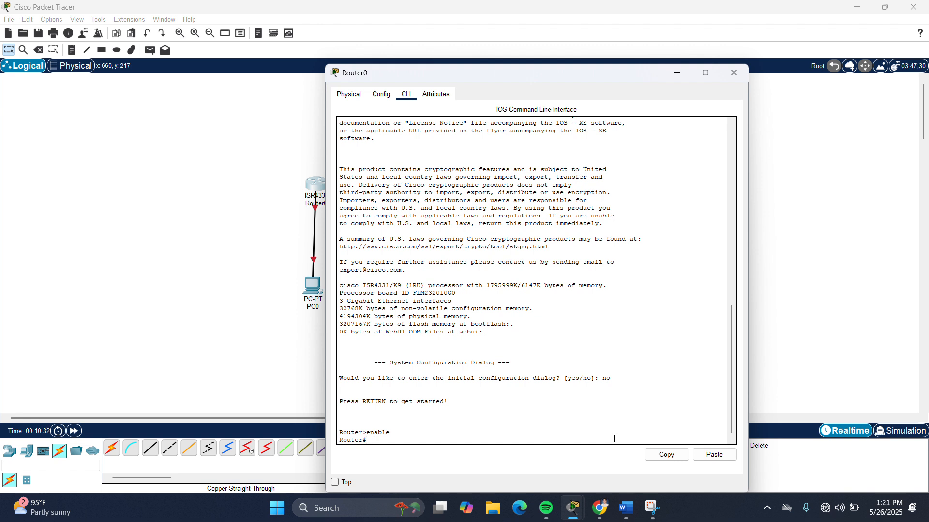
pyautogui.write('configure terminal')
pyautogui.press('Return')
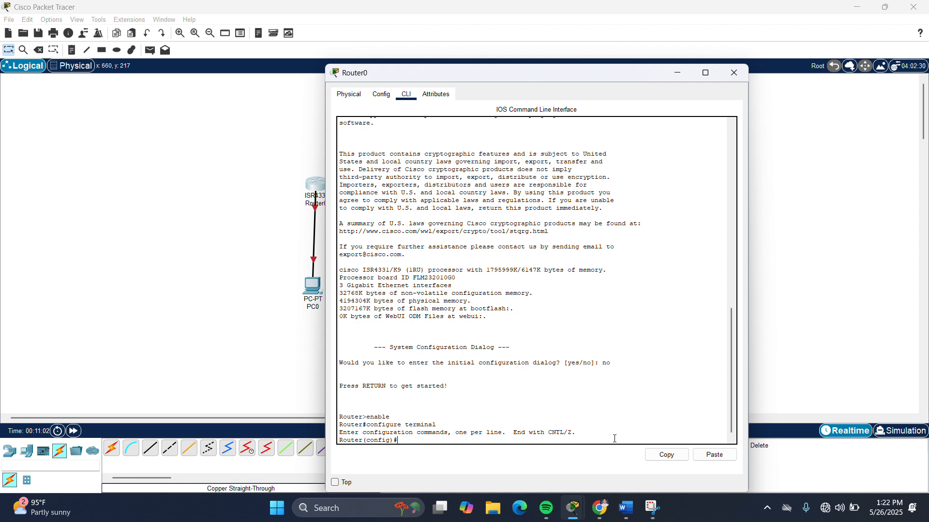
# - Assign IP address 10.34.0.1 with mask 255.255.255.0 to Router0's gigabitEthernet0/0/0 interface
pyautogui.write('interface gigabitEthernet')
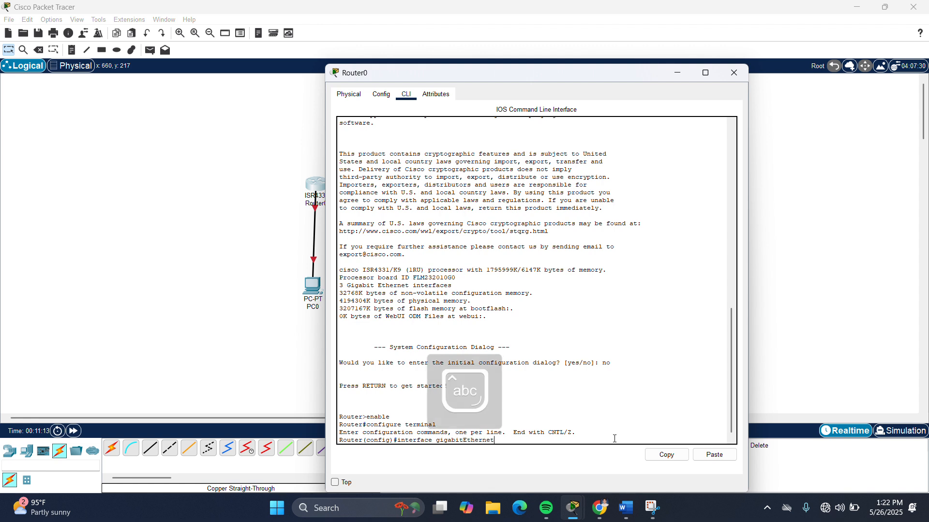
pyautogui.write('0/0/')
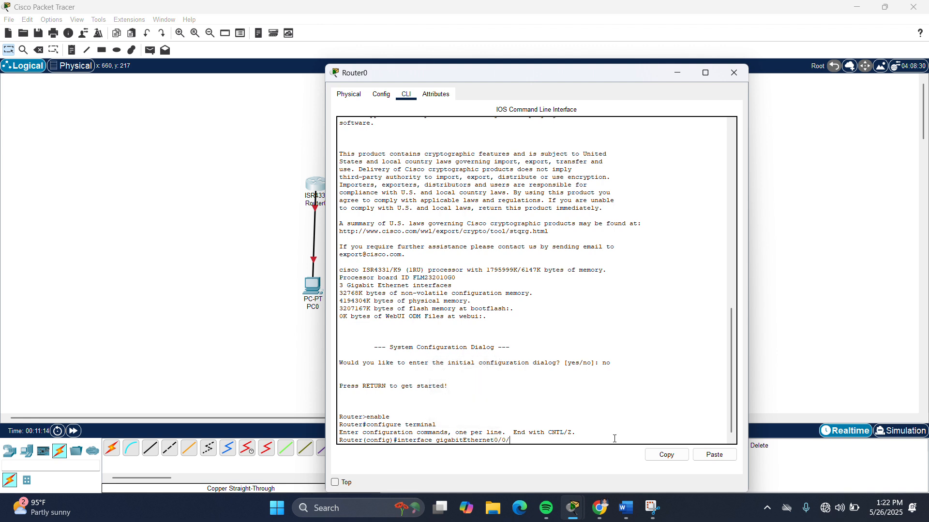
pyautogui.write('0')
pyautogui.press('Return')
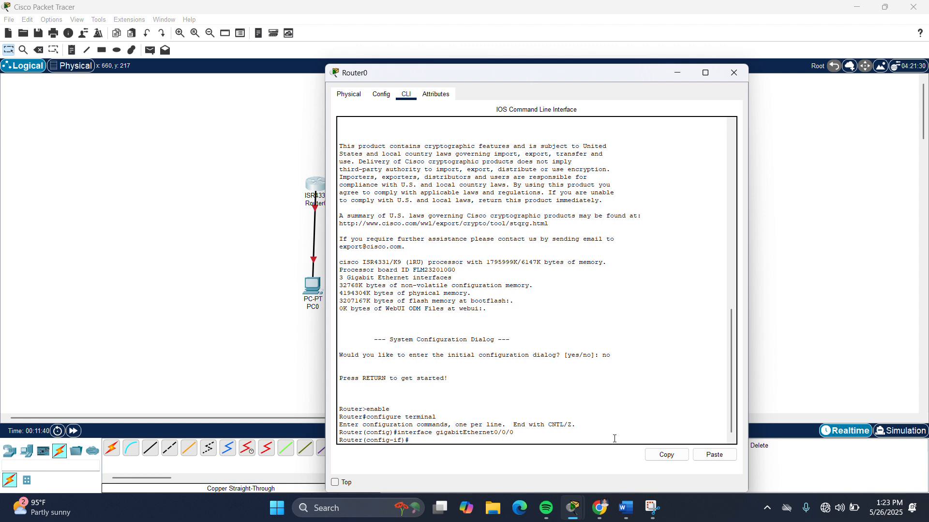
pyautogui.write('ip address 10.34.0.1 255.255.255.0')
pyautogui.press('Return')
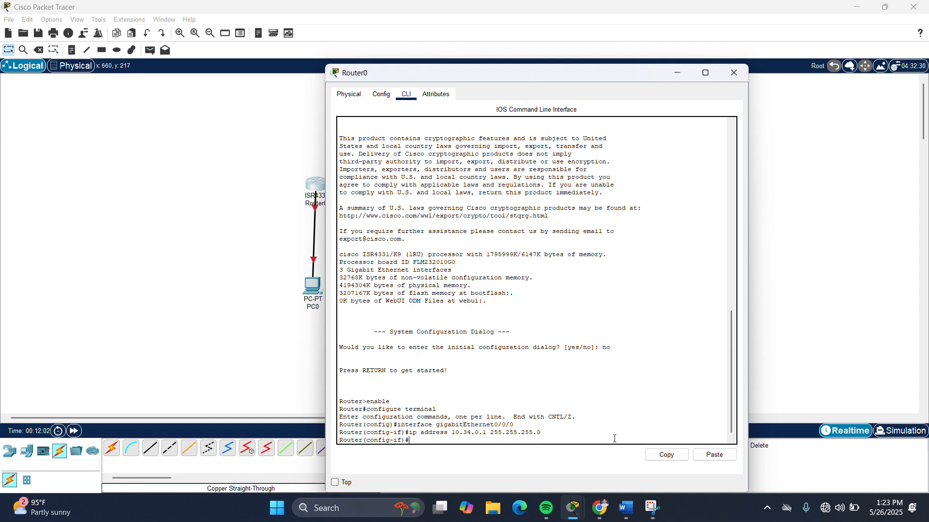
# - Enable Router0's gigabitEthernet0/0/0 interface with no shutdown and exit to global configuration mode
pyautogui.write('nos')
pyautogui.press('BackSpace')
pyautogui.write('shut')
pyautogui.write('dow')
pyautogui.press('BackSpace')
pyautogui.write('own')
pyautogui.press('Return')
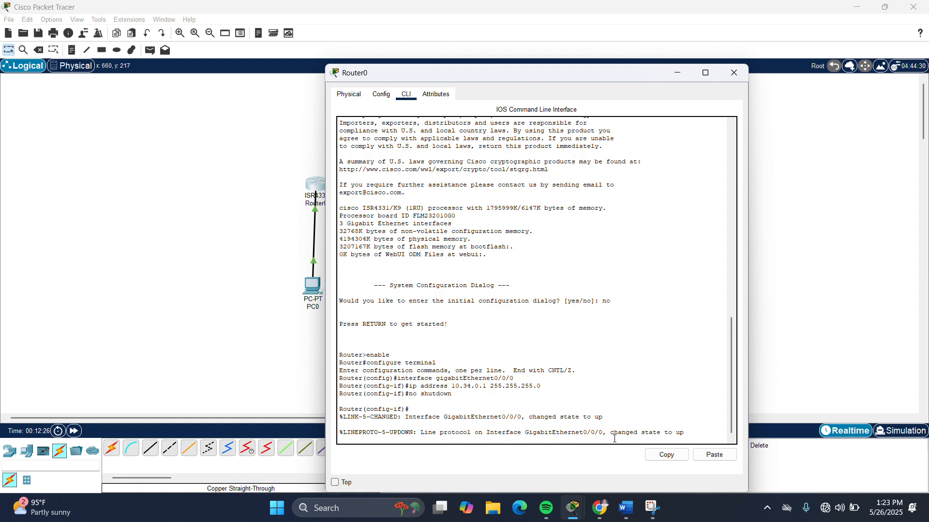
pyautogui.press('Return')
pyautogui.press('Return')
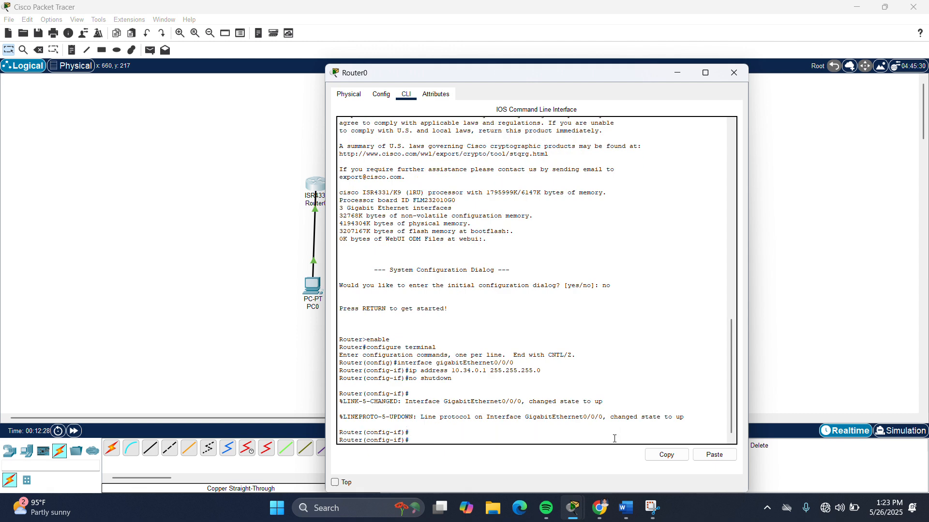
pyautogui.write('exit')
pyautogui.press('Return')
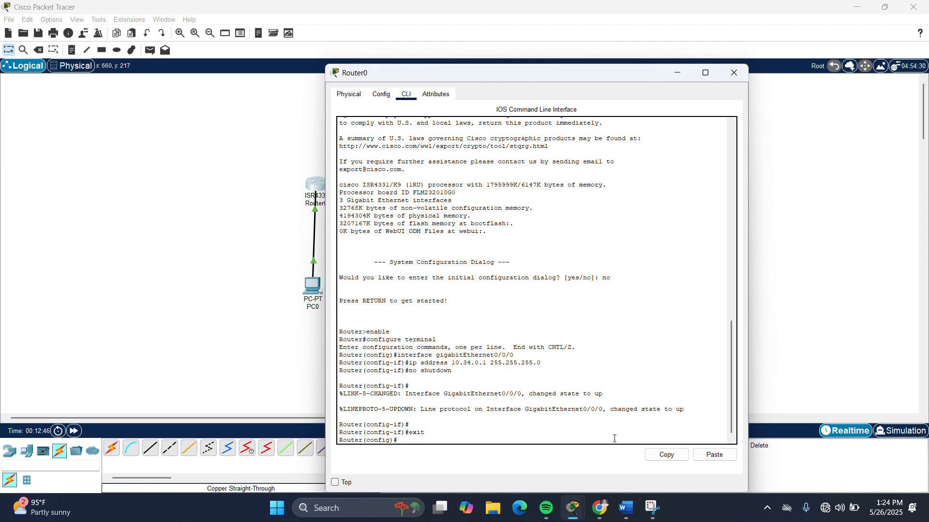
# - Enter interface configuration mode for Router0's gigabitEthernet0/0/1
pyautogui.write('interface gigabitEther')
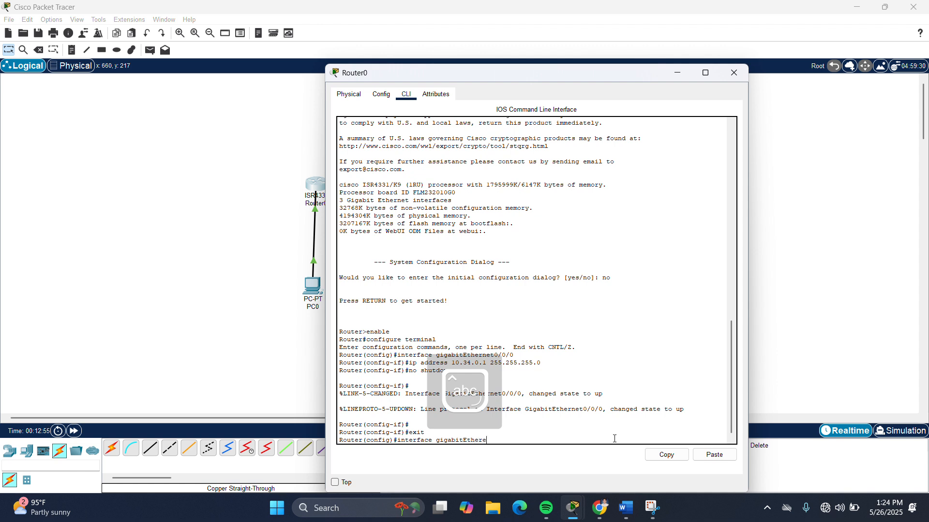
pyautogui.write('e')
pyautogui.press('BackSpace')
pyautogui.write('net')
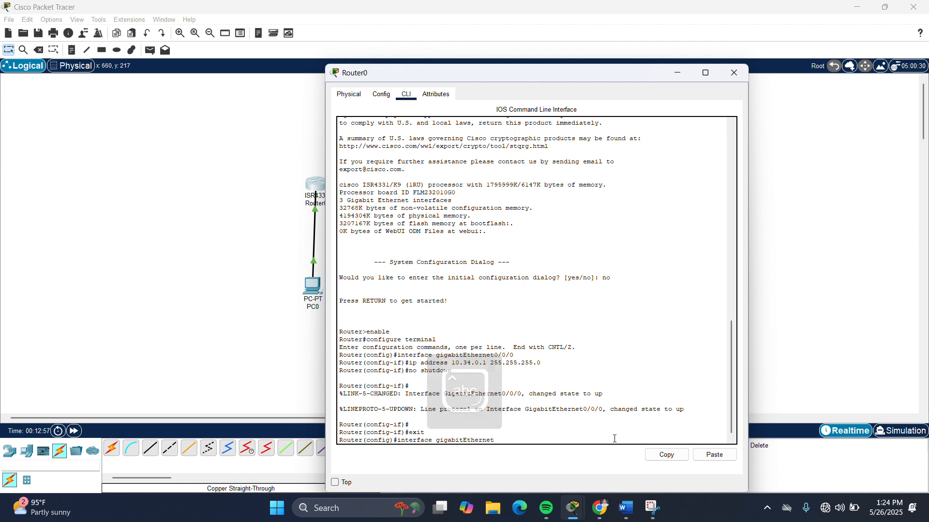
pyautogui.press('BackSpace')
pyautogui.write('0')
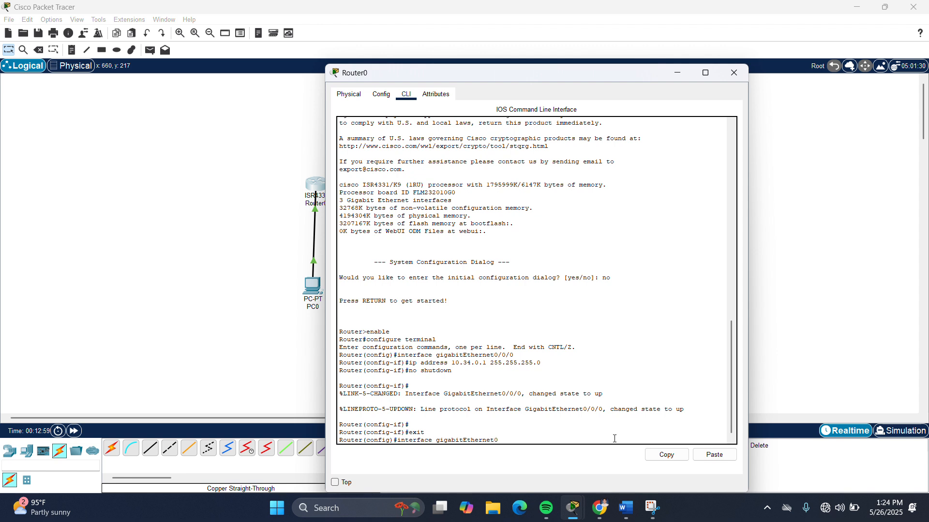
pyautogui.write('/0/1')
pyautogui.press('Return')
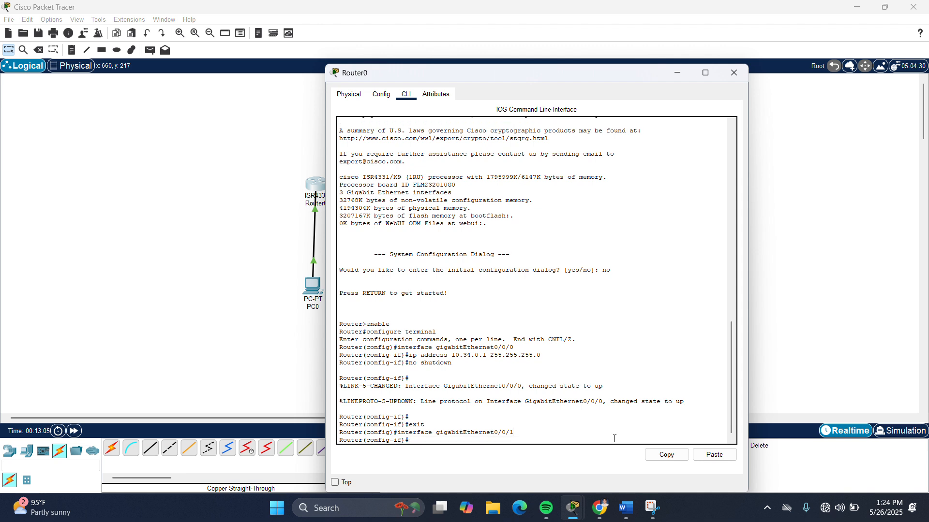
# - Assign IP address 10.34.1.1 with mask 255.255.255.252 to Router0's gigabitEthernet0/0/1 interface
pyautogui.write('ip')
pyautogui.write(' adree')
pyautogui.press('BackSpace')
pyautogui.press('BackSpace')
pyautogui.press('BackSpace')
pyautogui.press('BackSpace')
pyautogui.write('dress 10.34.1.1 255.255.255.25')
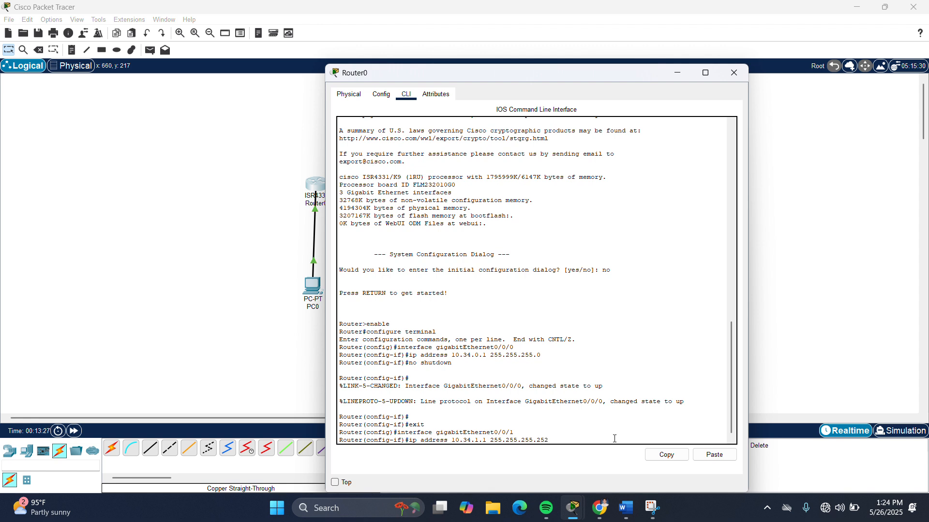
pyautogui.write('2')
pyautogui.press('Return')
# - Enable Router0's gigabitEthernet0/0/1 interface with no shutdown and exit to global configuration mode
pyautogui.write('no sh')
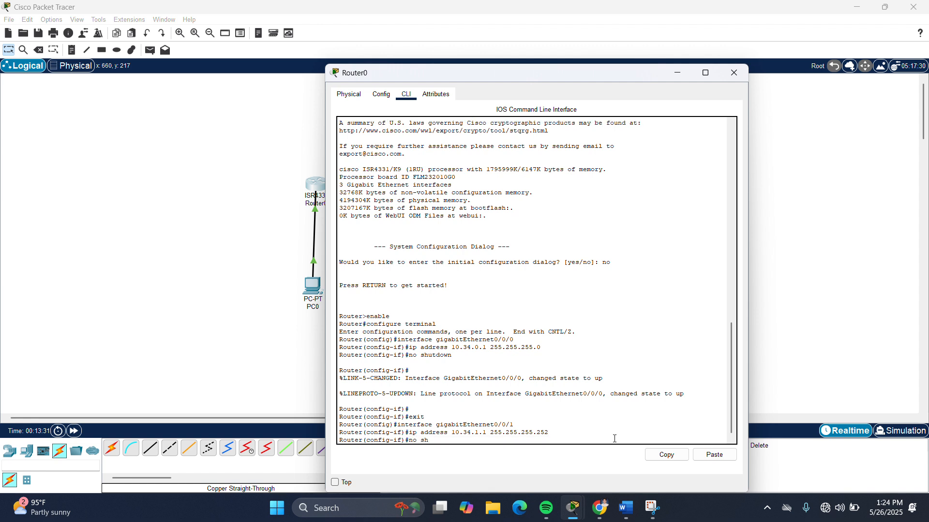
pyautogui.write('utdown')
pyautogui.press('Return')
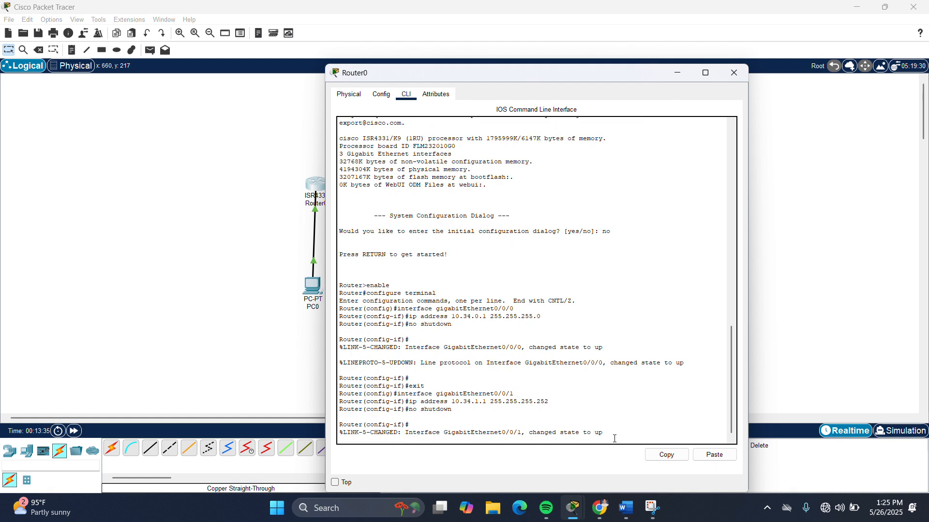
pyautogui.press('Return')
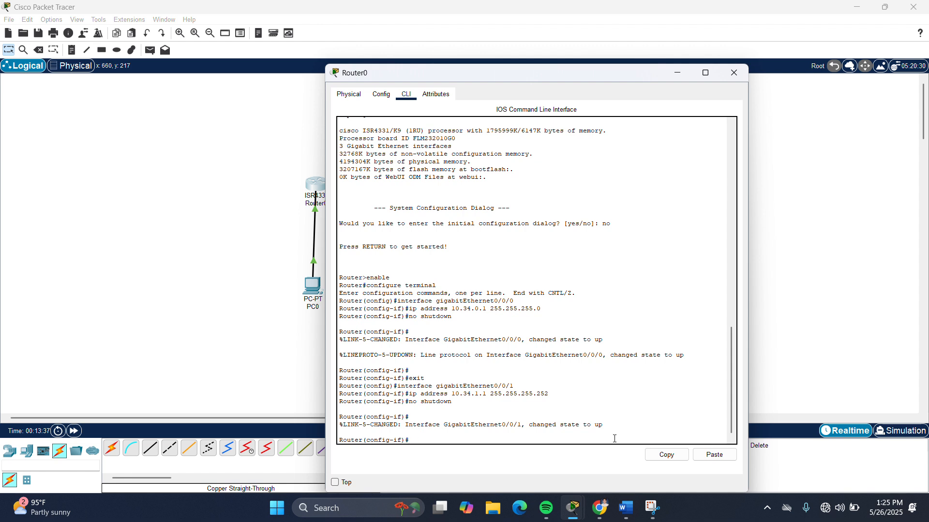
pyautogui.write('exit')
pyautogui.press('Return')
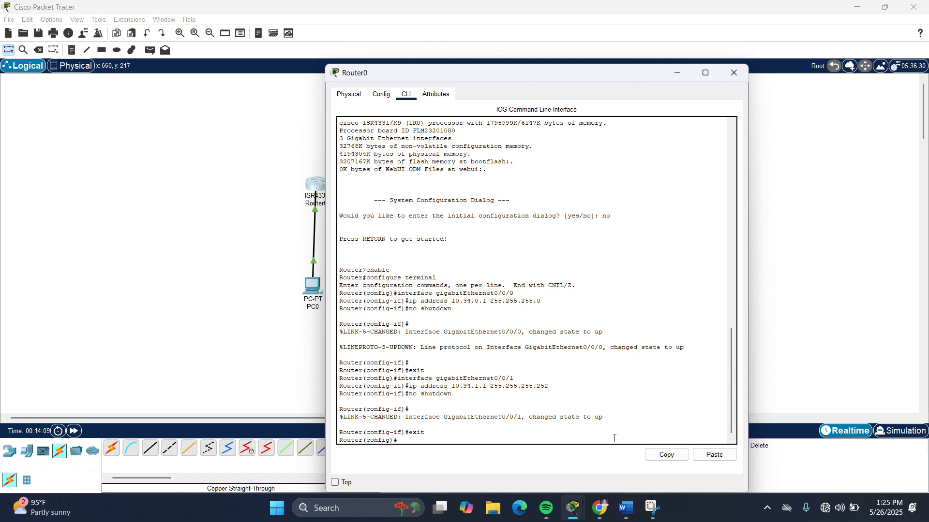
# - Add a static route on Router0 to network 10.35.0.0 255.255.255.0 via 10.34.1.2 and close the router's window
pyautogui.write('ip route 10.35.0')
pyautogui.write('.0 255.255.255.0 10')
pyautogui.write('.34.1.2')
pyautogui.press('Return')
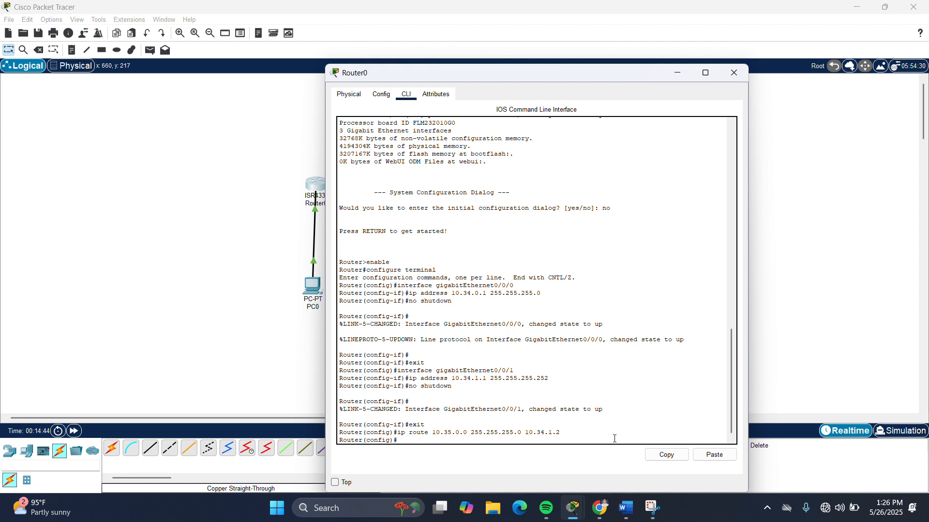
pyautogui.press('Return')
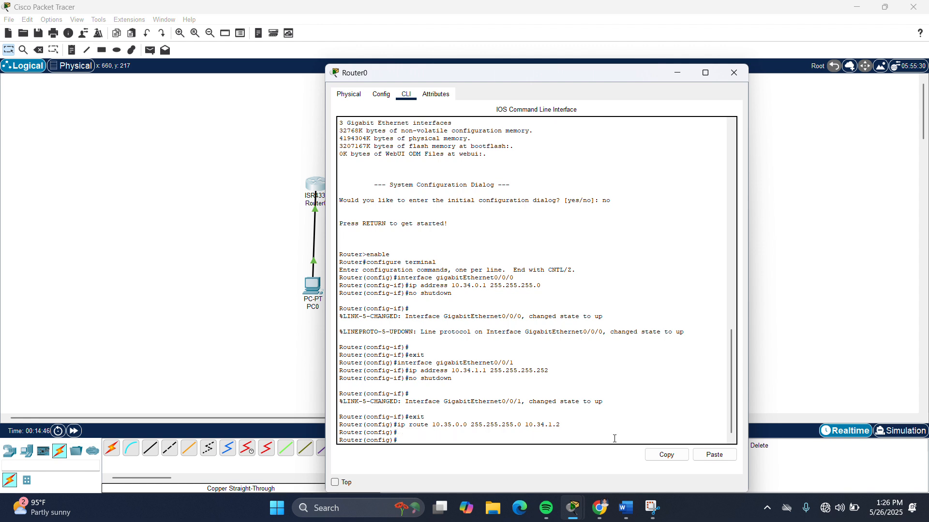
pyautogui.click(734, 72)
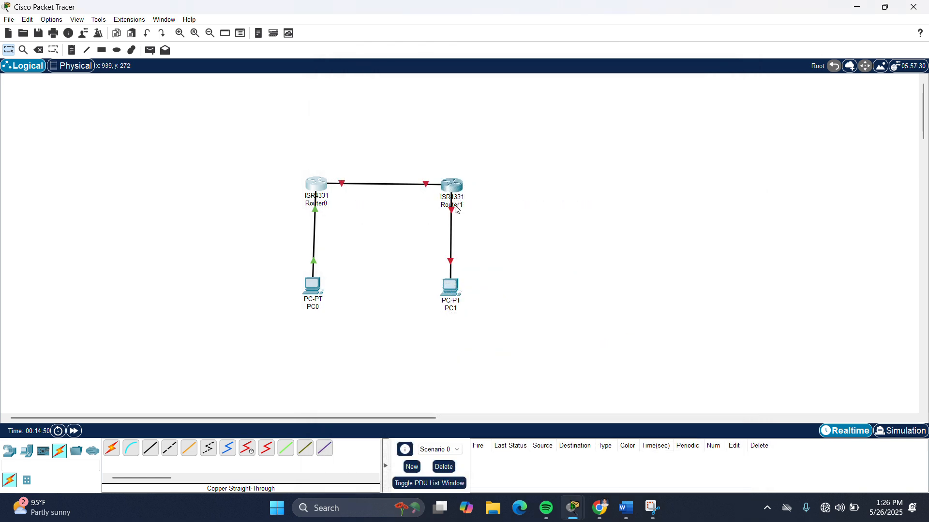
# - Open Router1's command-line interface and answer no to the initial configuration dialog to reach the router prompt
pyautogui.click(457, 188)
pyautogui.click(406, 94)
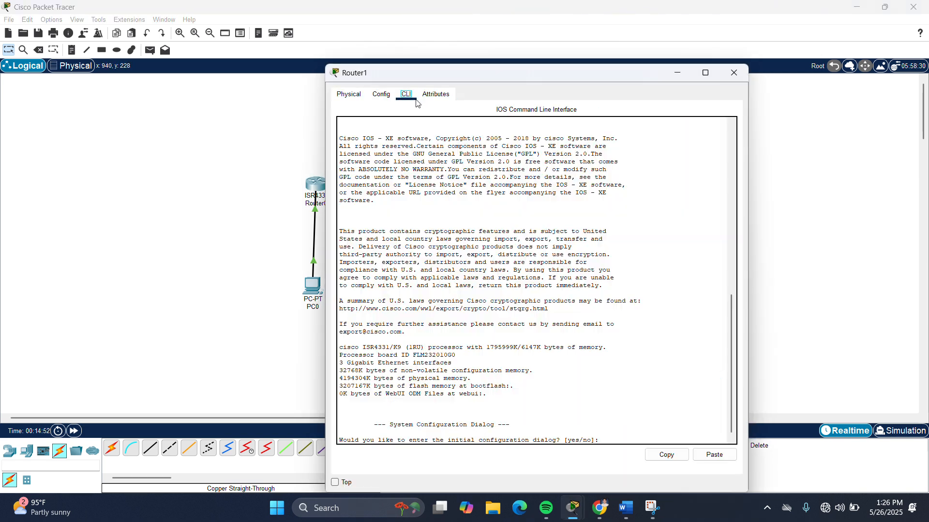
pyautogui.click(617, 441)
pyautogui.write('io')
pyautogui.press('Return')
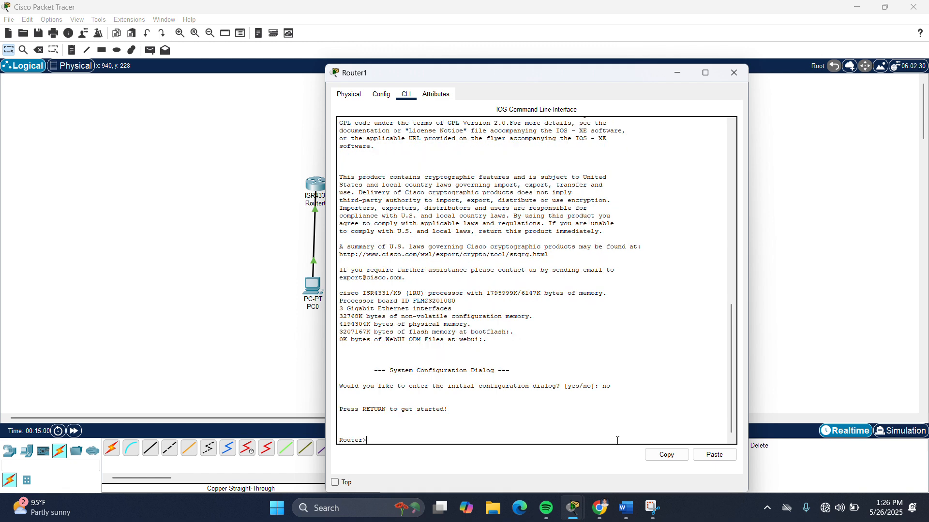
# - Enter global configuration mode on Router1 with the commands en and config t
pyautogui.write('en')
pyautogui.press('Return')
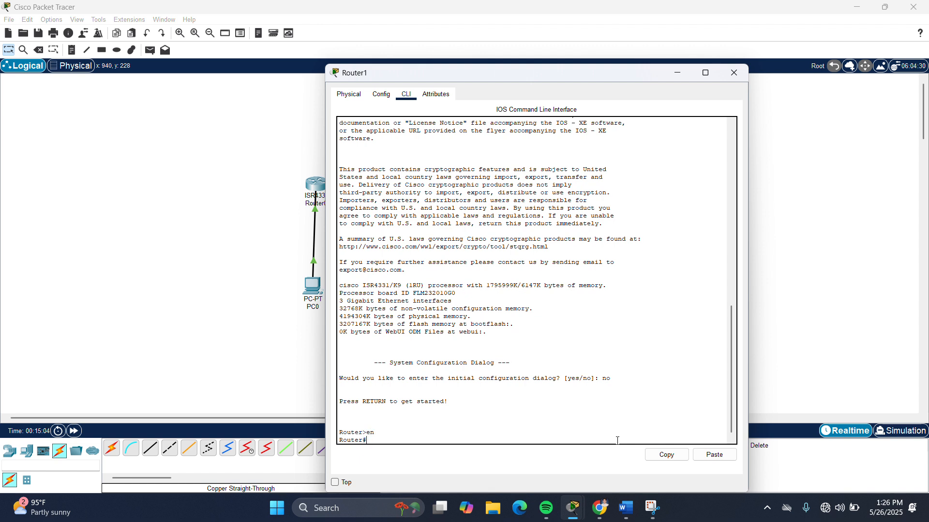
pyautogui.write('config t')
pyautogui.press('Return')
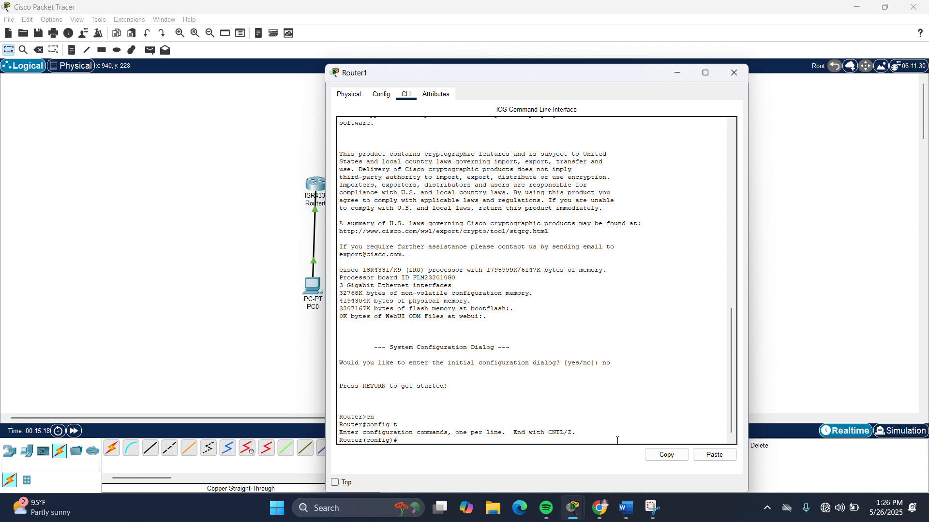
# - Assign IP address 10.35.0.1 with mask 255.255.255.0 to Router1's gigabitEthernet0/0/0 interface
pyautogui.write('interface')
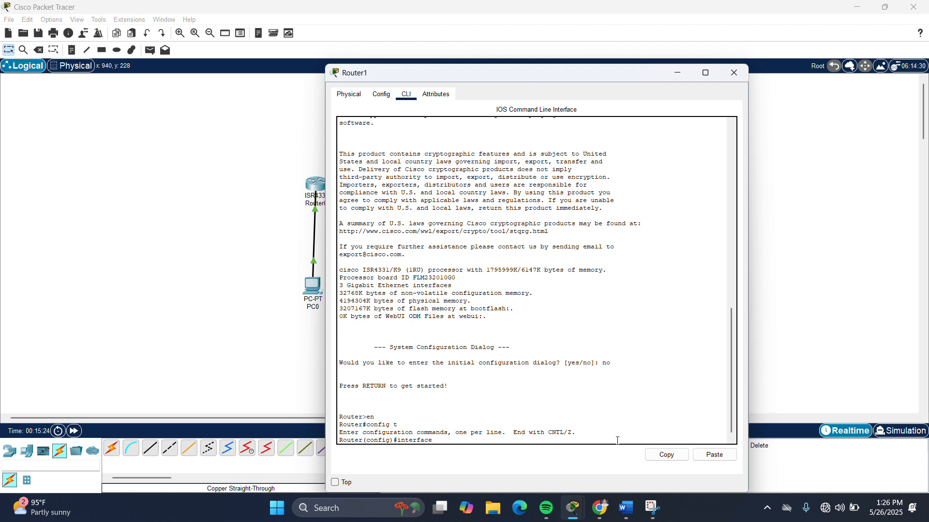
pyautogui.write(' gigabitEthernet')
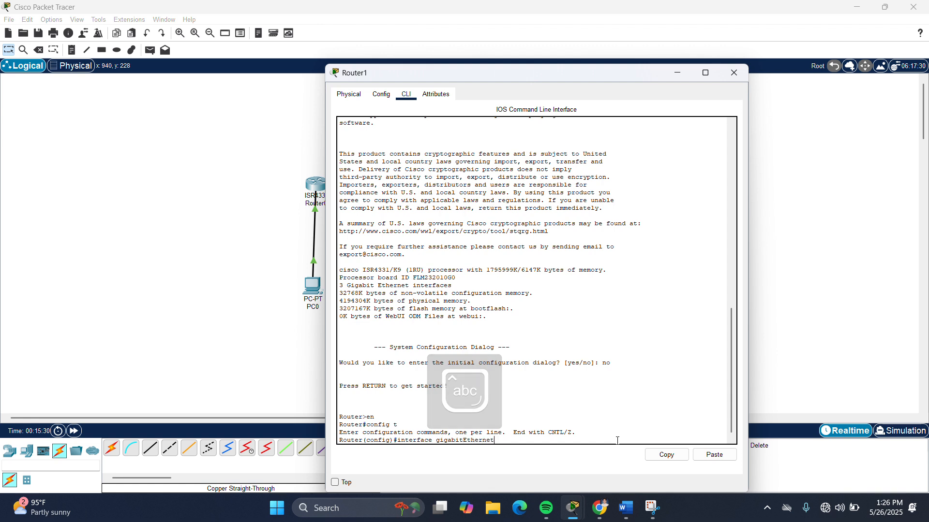
pyautogui.write('0/0/0')
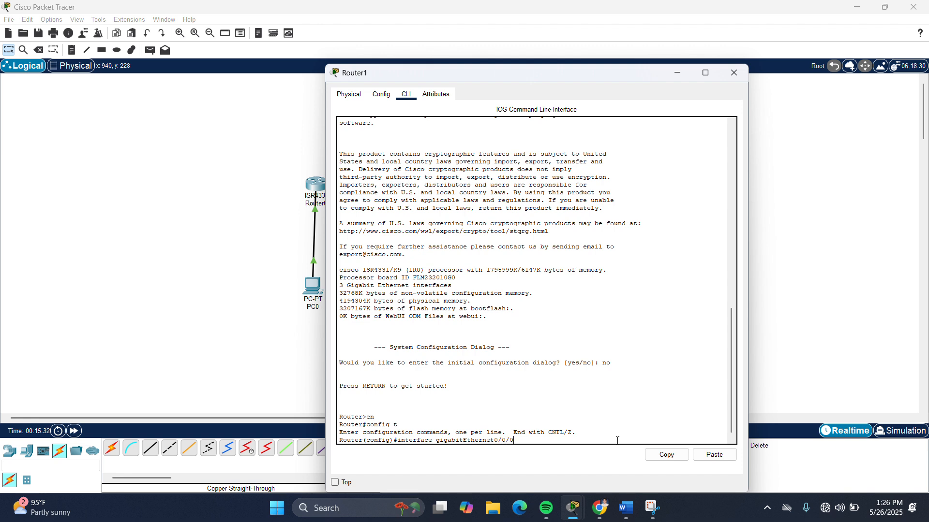
pyautogui.press('Return')
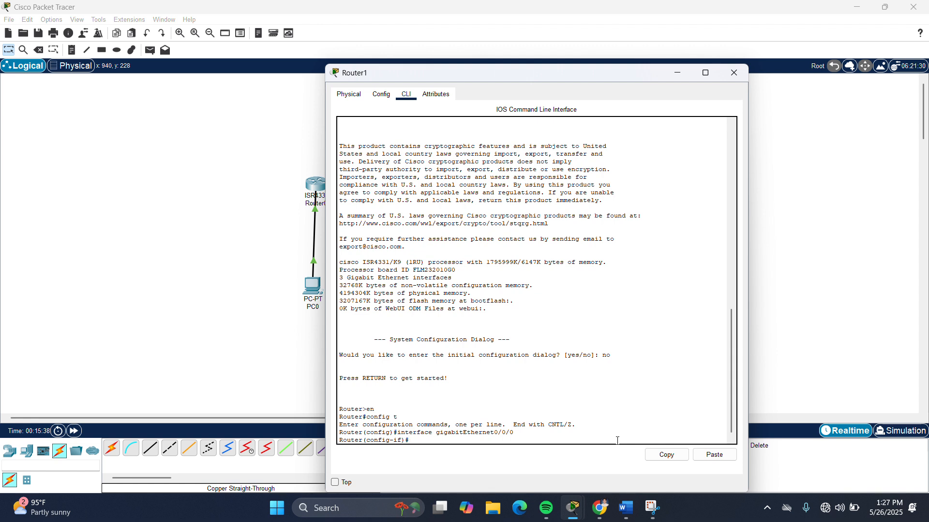
pyautogui.write('ip ad')
pyautogui.write('ress')
pyautogui.press('BackSpace')
pyautogui.press('BackSpace')
pyautogui.press('BackSpace')
pyautogui.write('dress 10.35.0.1 255.255.255.0')
pyautogui.press('Return')
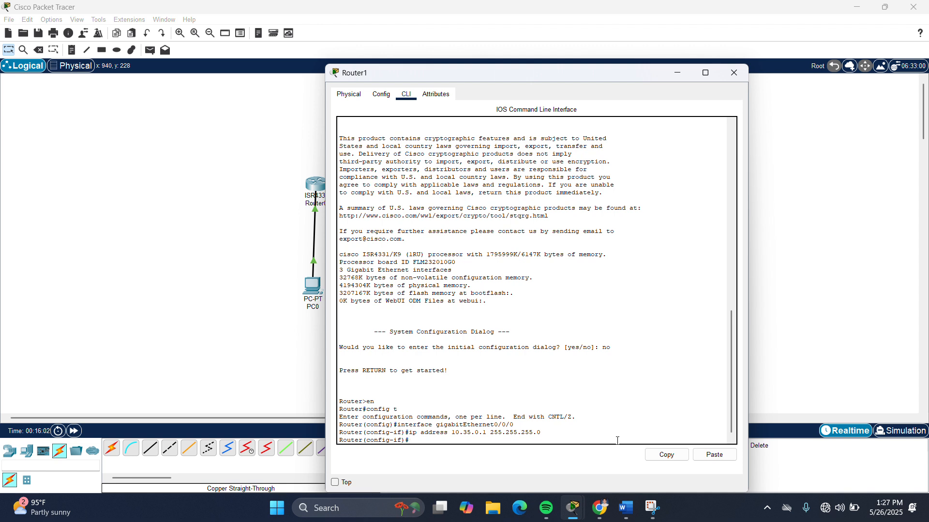
# - Enable Router1's gigabitEthernet0/0/0 interface with no shutdown and exit to global configuration mode
pyautogui.write('no shutdown')
pyautogui.press('Return')
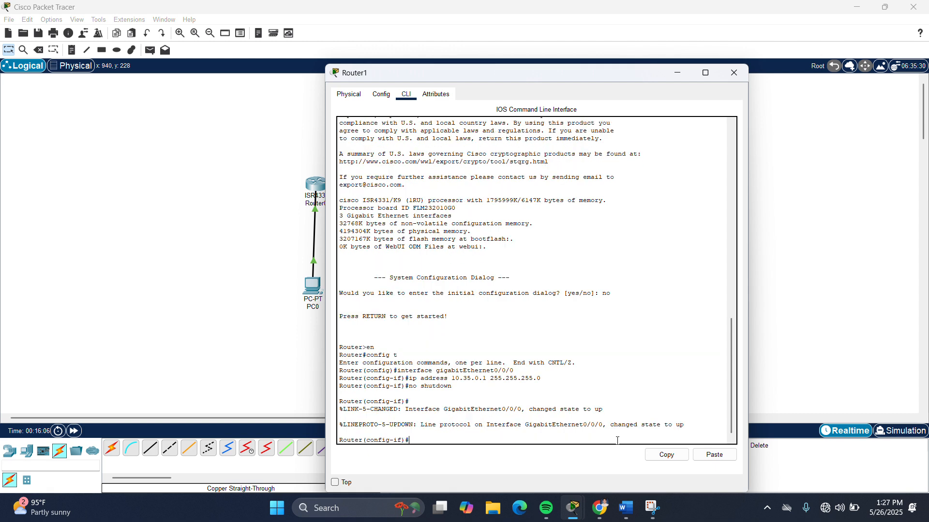
pyautogui.write('exit')
pyautogui.press('Return')
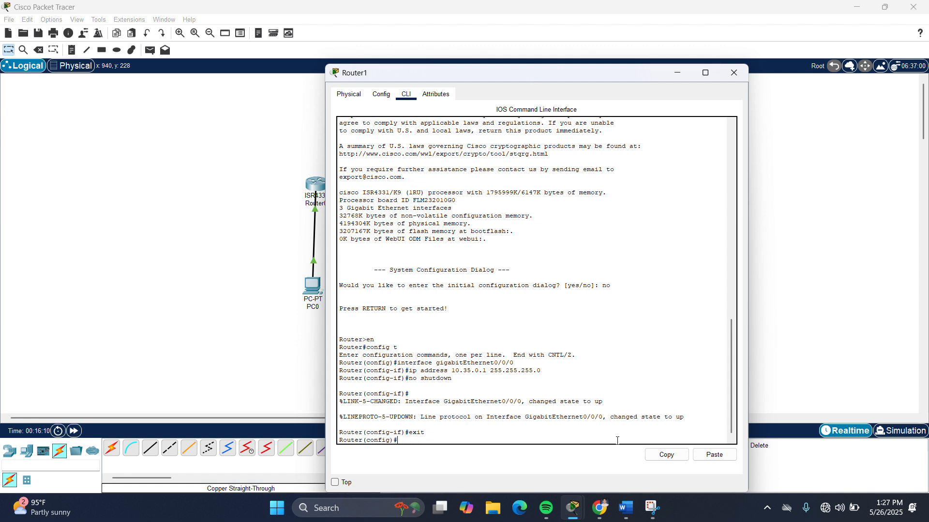
# - Assign IP address 10.34.1.2 with mask 255.255.255.252 to Router1's gigabitEthernet0/0/1 interface
pyautogui.write('interface')
pyautogui.write('gigabitE')
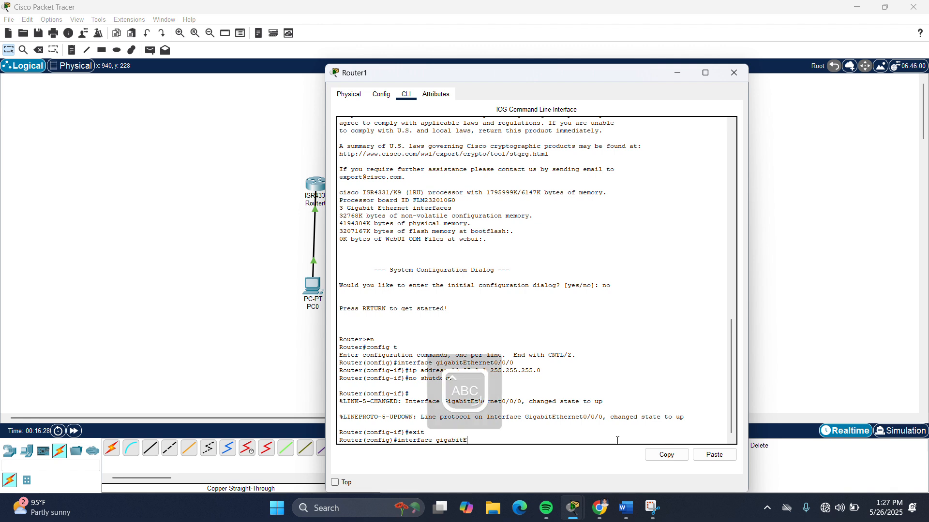
pyautogui.write('thernet0/0/1')
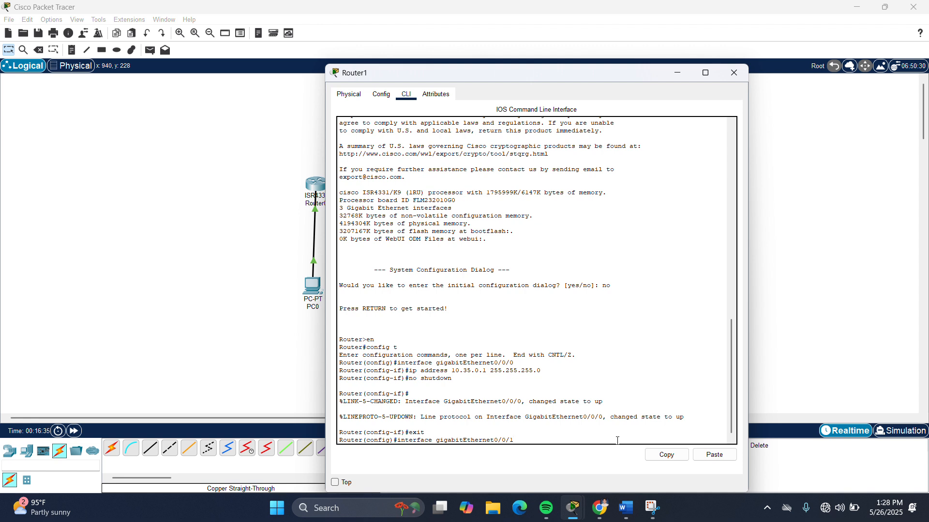
pyautogui.press('Return')
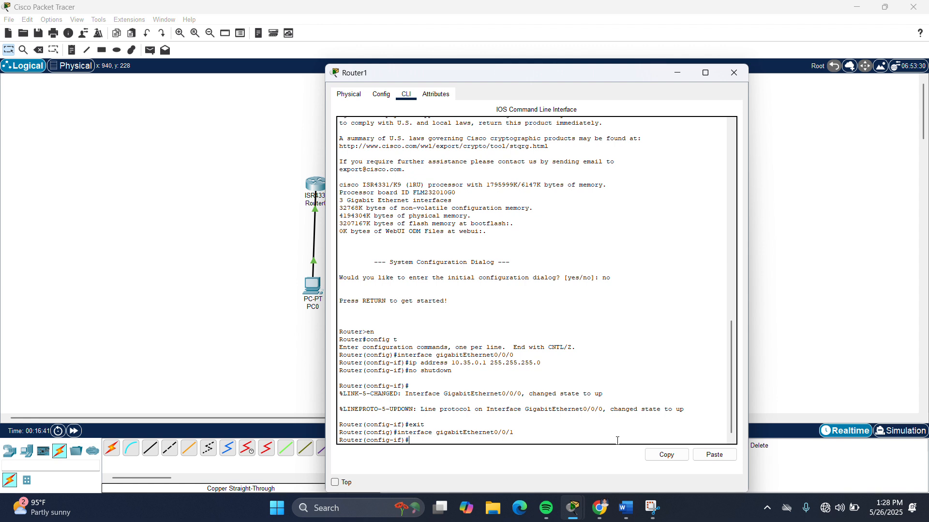
pyautogui.write('ip adr')
pyautogui.write('ressn')
pyautogui.press('BackSpace')
pyautogui.write('10.34.1.2 255.255.255.252')
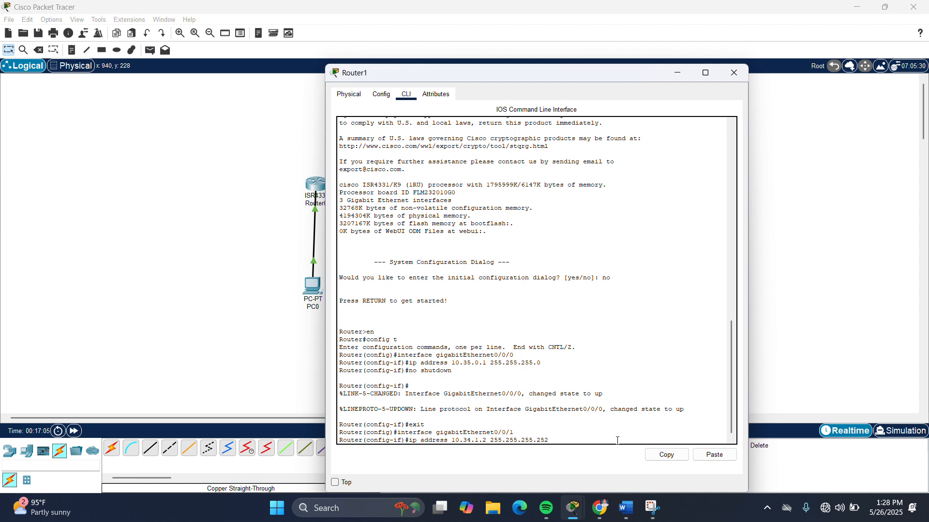
pyautogui.press('Return')
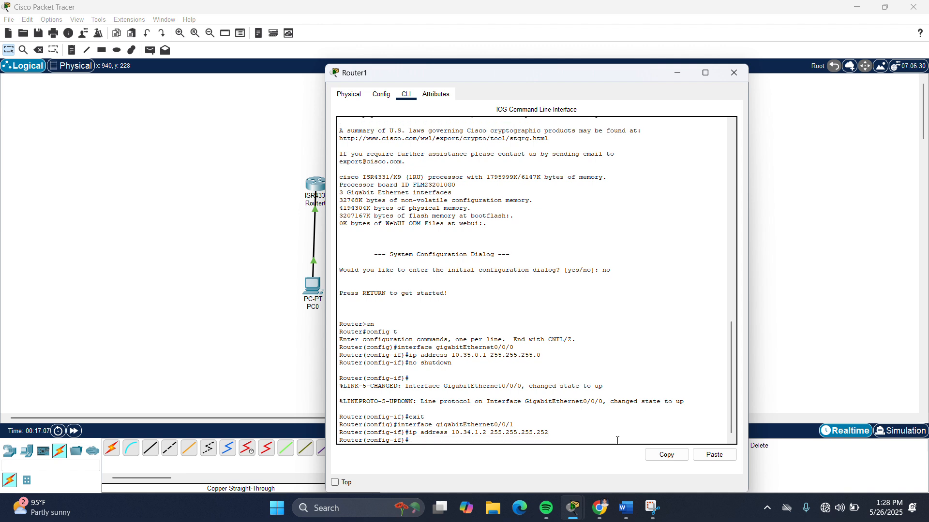
# - Enable Router1's gigabitEthernet0/0/1 interface with no shutdown and exit to global configuration mode
pyautogui.write('no shutdown')
pyautogui.press('Return')
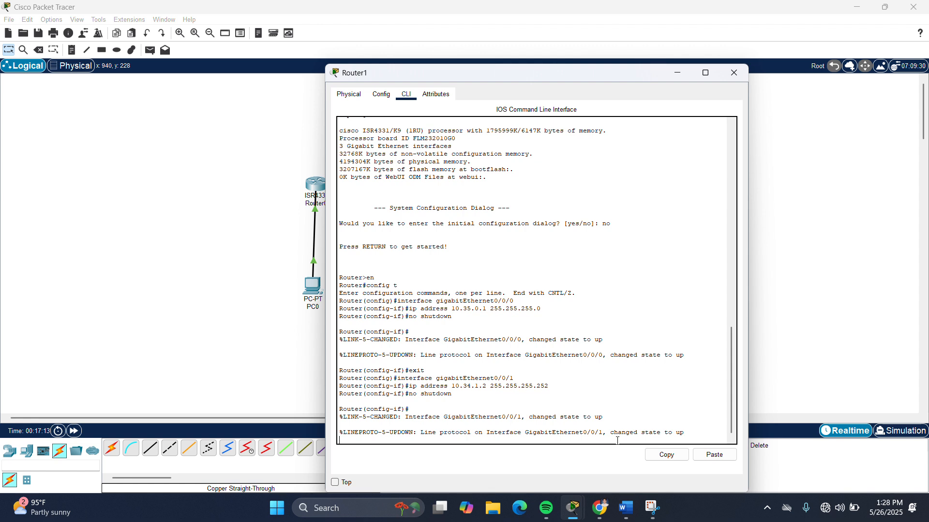
pyautogui.press('Return')
pyautogui.write('exit')
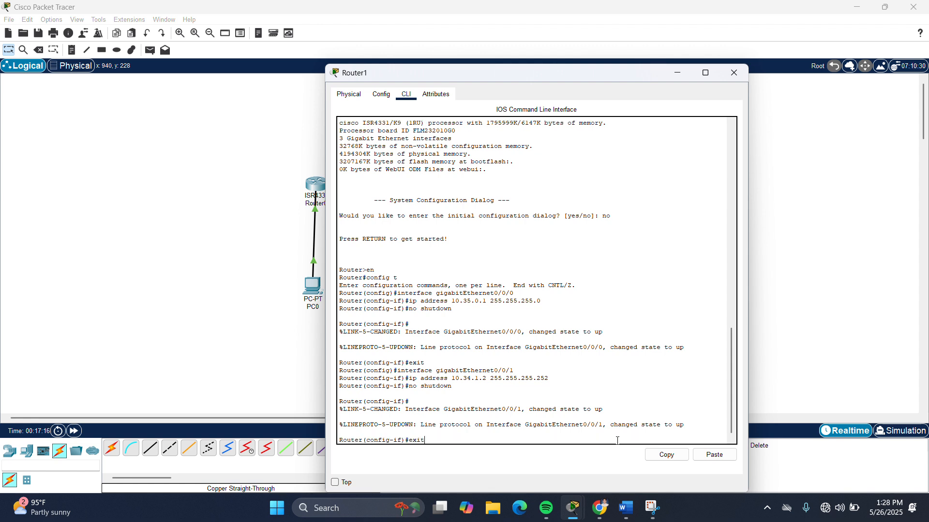
pyautogui.press('Return')
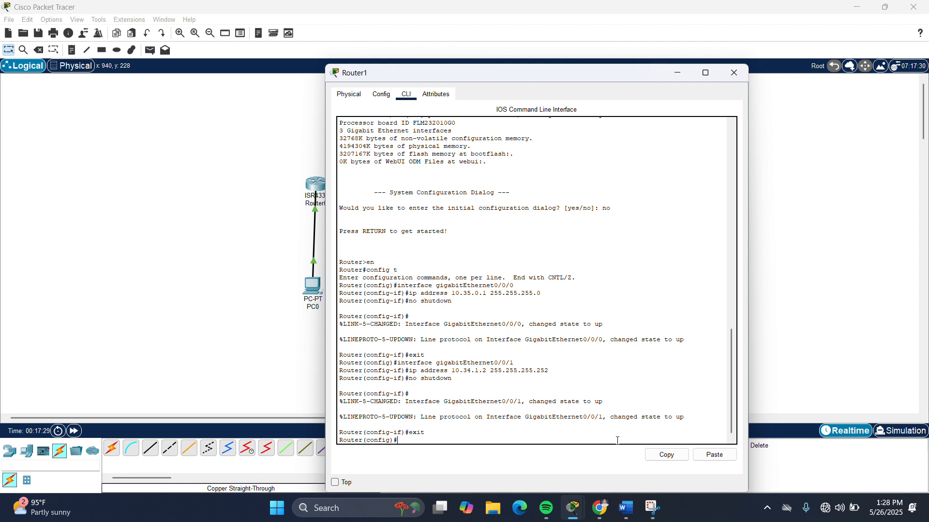
# - Add a static route on Router1 to network 10.34.0.0 255.255.255.0 via 10.34.1.1 and close the router's window
pyautogui.write('ip route 10.34.0.0 255.255.255.0')
pyautogui.write('10.34.1.1')
pyautogui.press('Return')
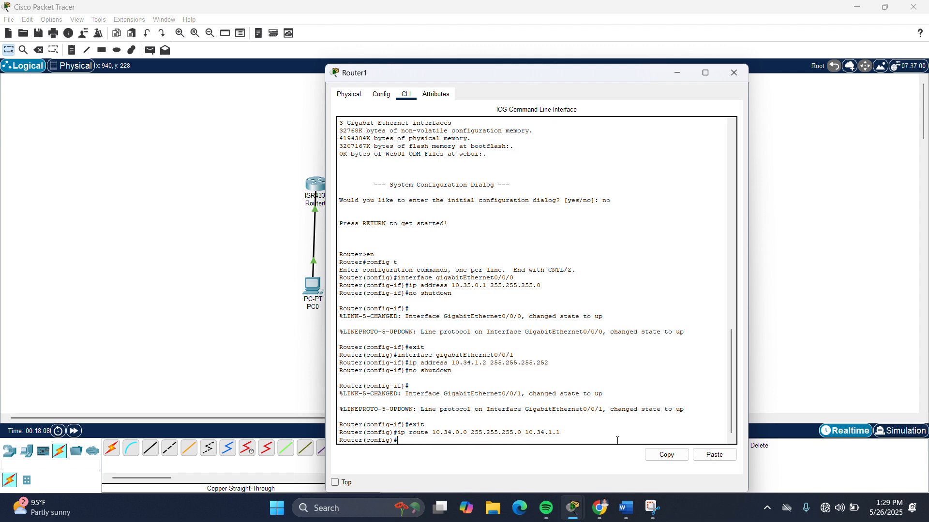
pyautogui.press('Return')
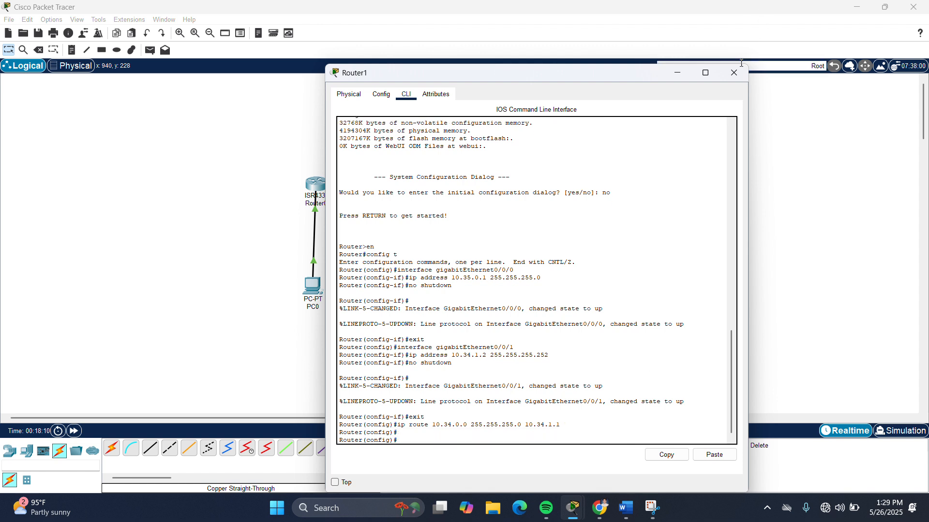
pyautogui.click(734, 79)
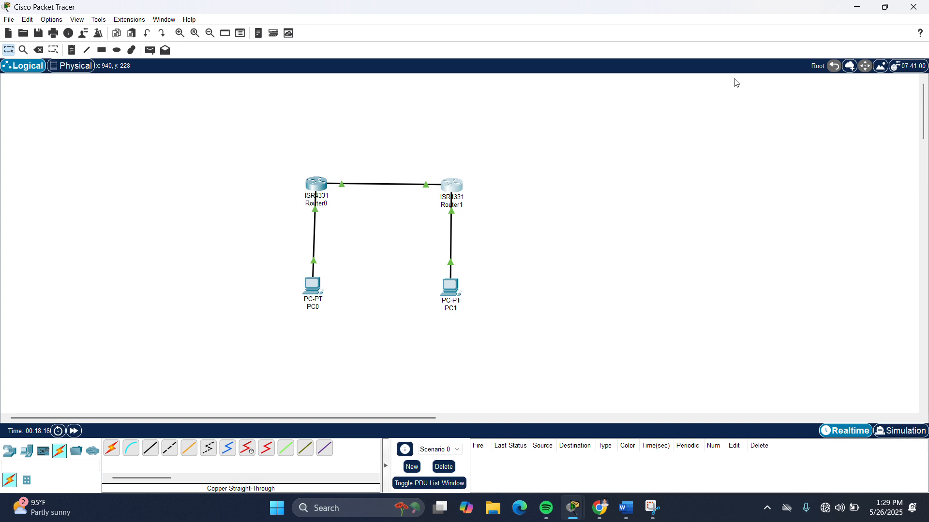
# - Give PC0 the static IPv4 address 10.34.0.2 with subnet mask 255.255.255.0
pyautogui.click(313, 291)
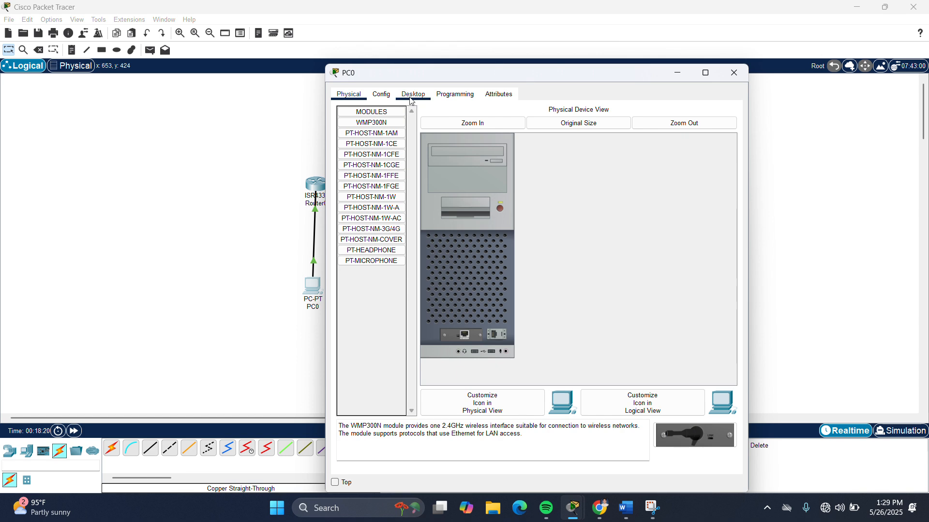
pyautogui.click(410, 100)
pyautogui.click(378, 135)
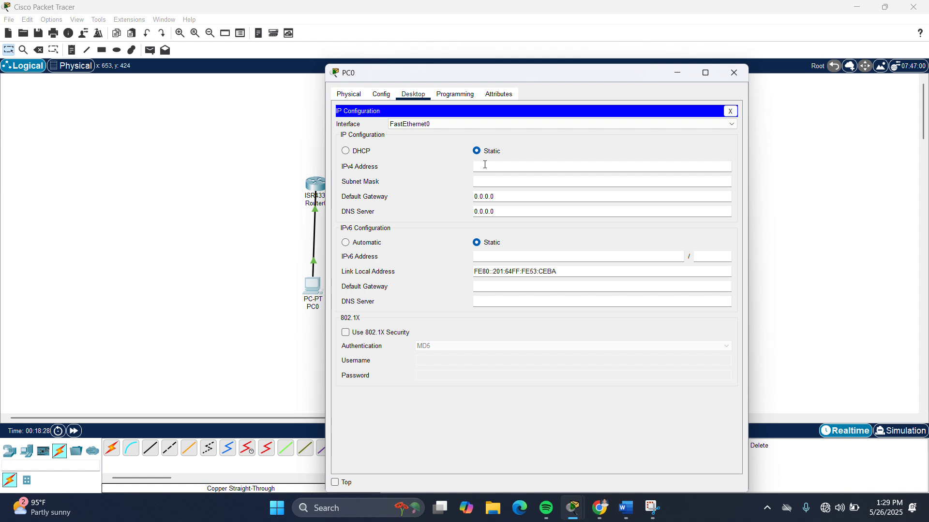
pyautogui.write('10.34.0.2')
pyautogui.click(494, 180)
pyautogui.press('BackSpace')
pyautogui.press('BackSpace')
pyautogui.press('BackSpace')
pyautogui.press('BackSpace')
pyautogui.press('BackSpace')
pyautogui.write('255.255.0')
# - Set PC0's IPv4 default gateway to 10.34.0.1 and close the PC's window
pyautogui.click(514, 194)
pyautogui.press('BackSpace')
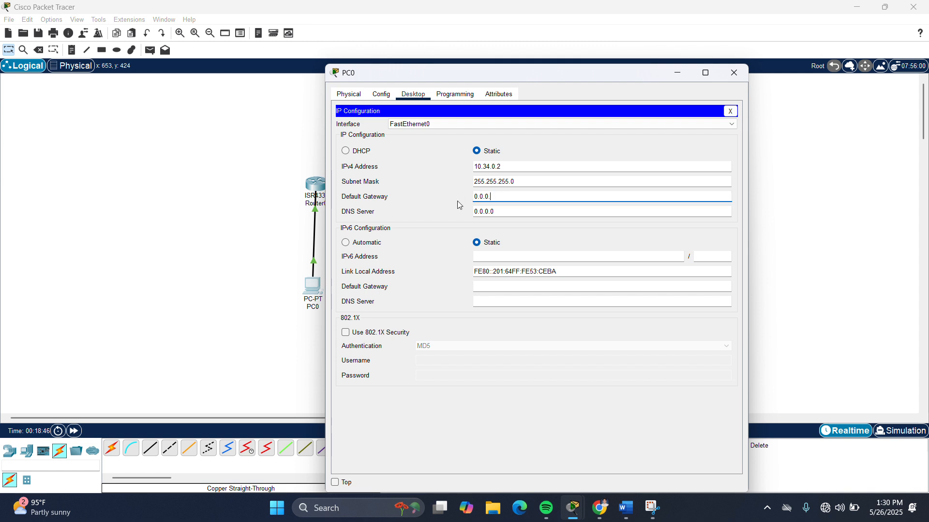
pyautogui.press('BackSpace')
pyautogui.press('BackSpace')
pyautogui.press('BackSpace')
pyautogui.press('BackSpace')
pyautogui.press('BackSpace')
pyautogui.press('BackSpace')
pyautogui.write('10.34.0.1')
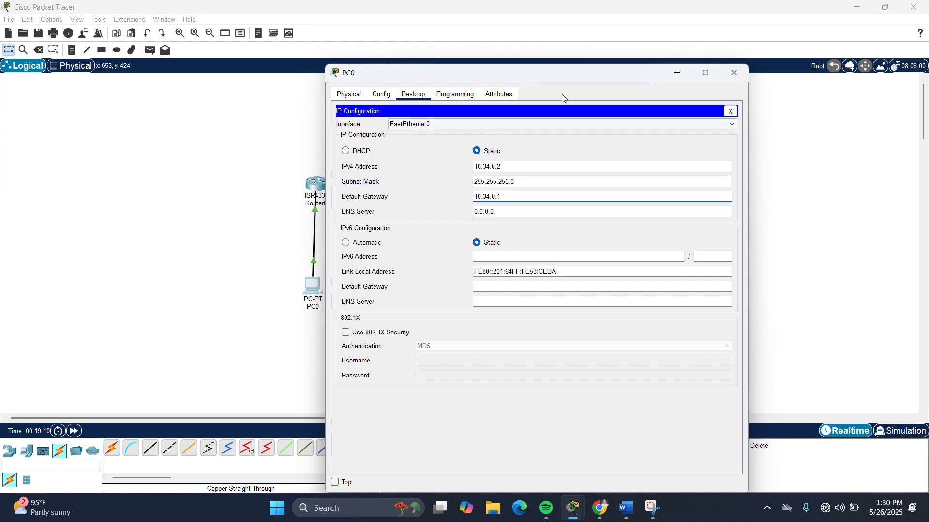
pyautogui.click(731, 73)
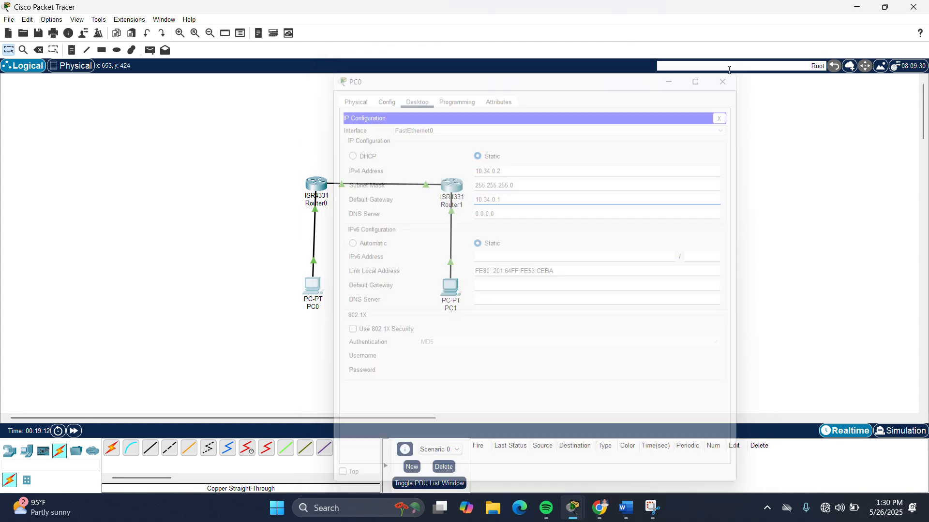
# - Give PC1 the static IPv4 address 10.35.0.2 with subnet mask 255.255.255.0
pyautogui.click(454, 285)
pyautogui.click(418, 96)
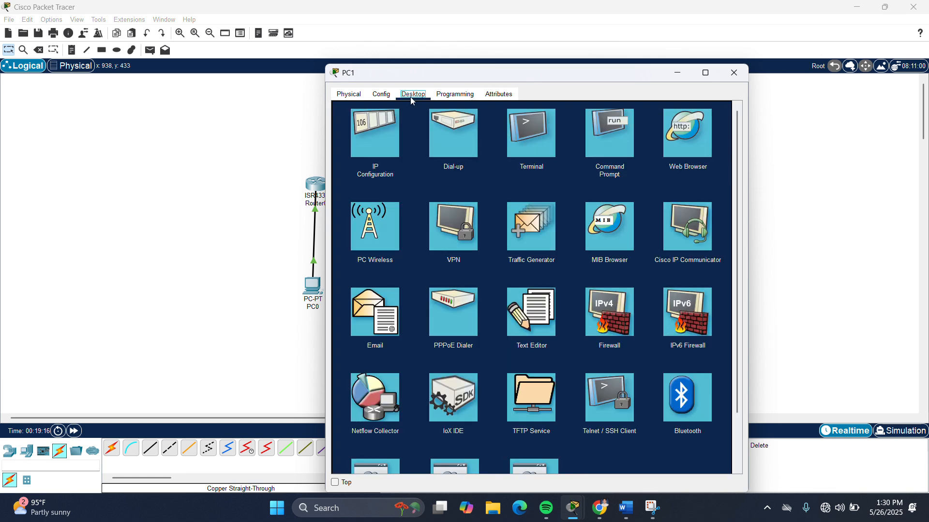
pyautogui.click(375, 134)
pyautogui.click(490, 166)
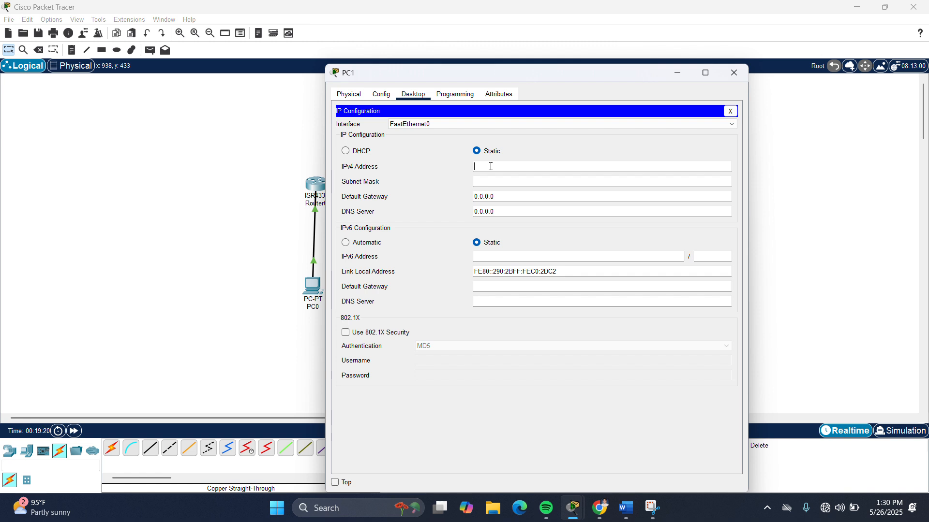
pyautogui.write('10.35.0.2')
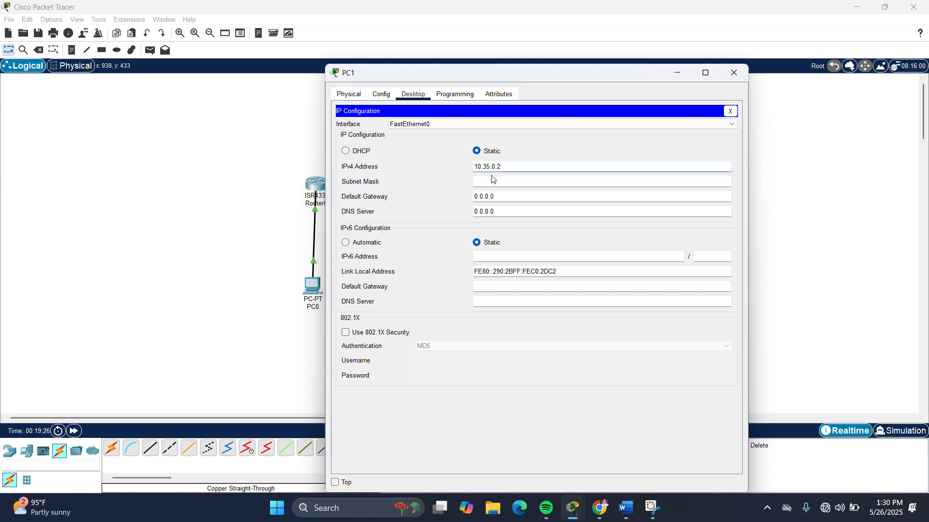
pyautogui.click(494, 180)
pyautogui.moveTo(517, 183); pyautogui.dragTo(486, 187)
pyautogui.press('BackSpace')
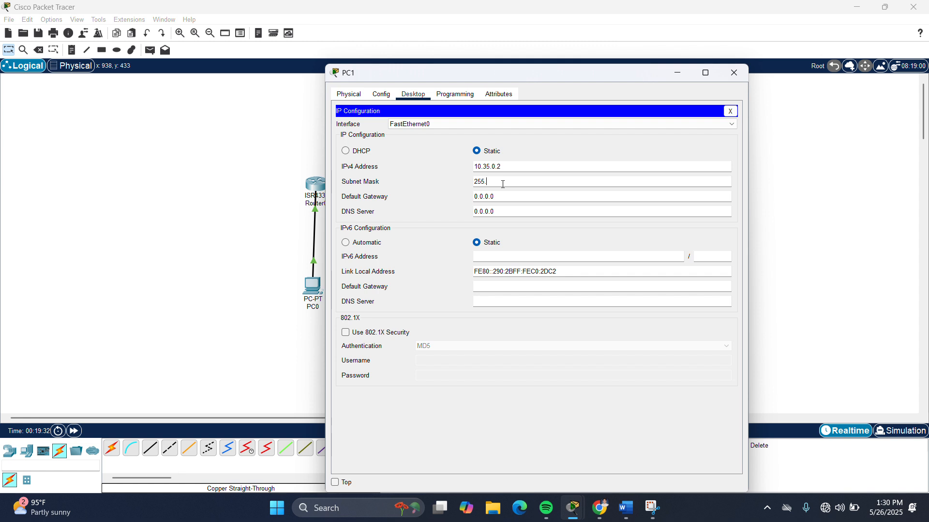
pyautogui.write('.255.255.0')
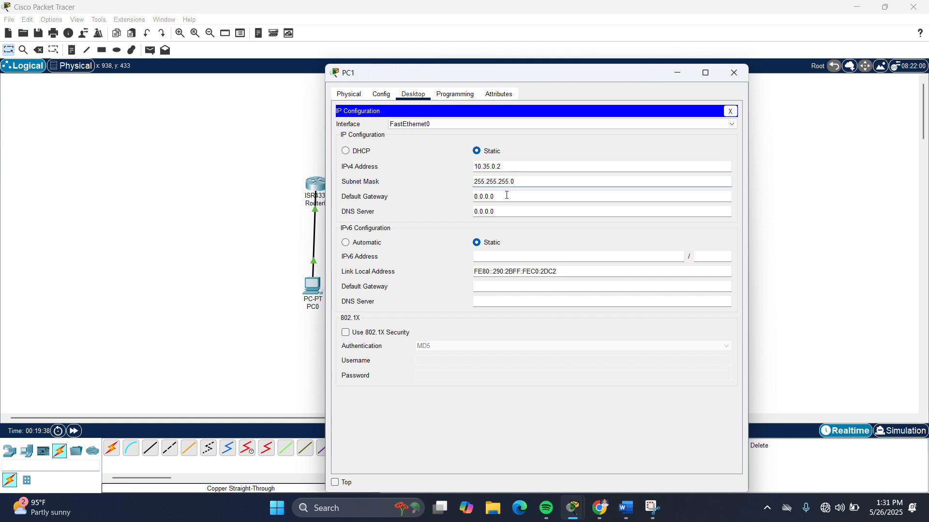
# - Set PC1's IPv4 default gateway to 10.35.0.1 and close the PC's window
pyautogui.moveTo(507, 195); pyautogui.dragTo(402, 193)
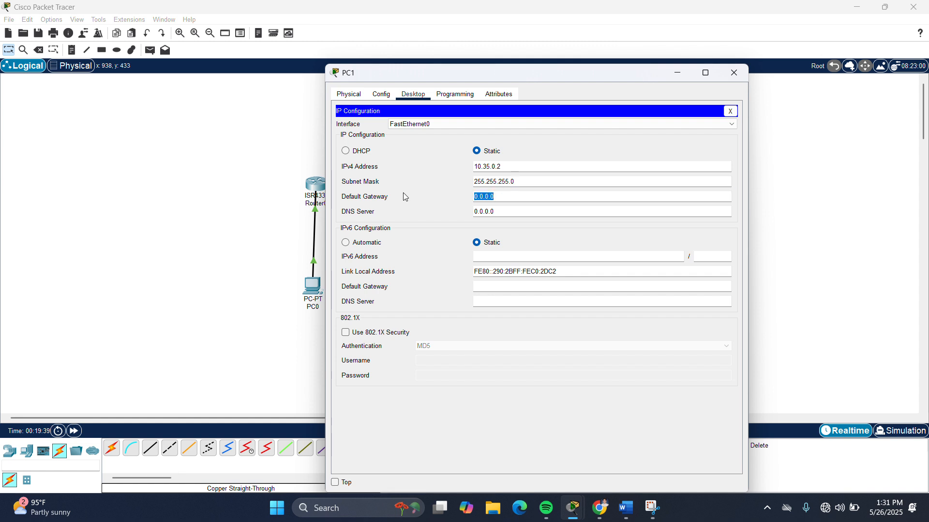
pyautogui.press('BackSpace')
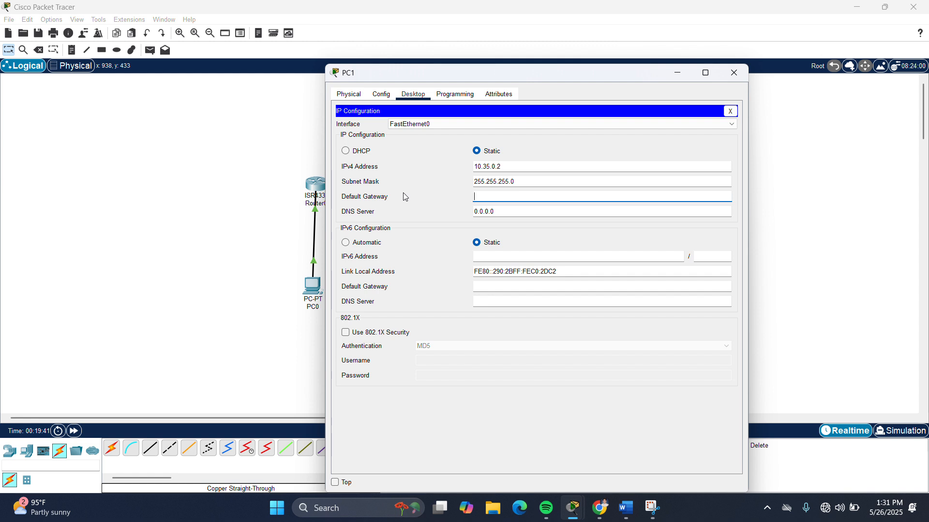
pyautogui.write('10.35.0.1')
pyautogui.click(497, 207)
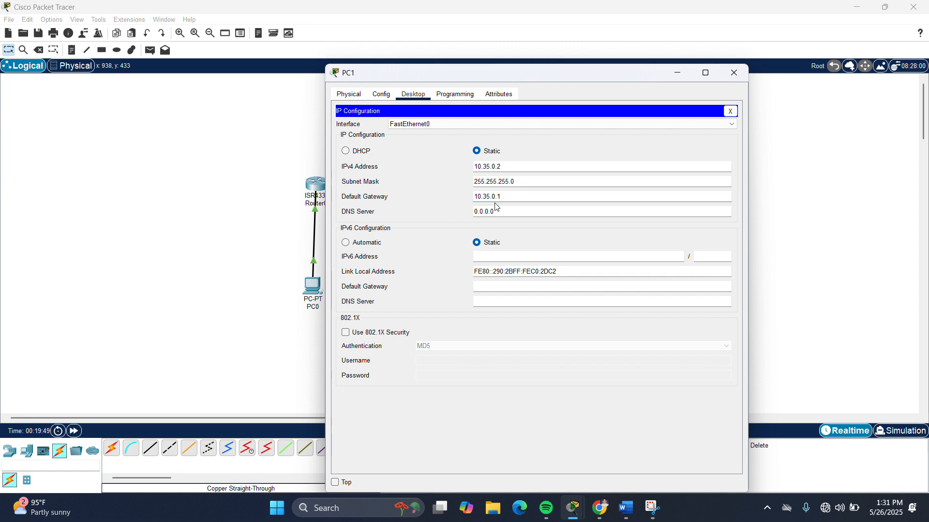
pyautogui.click(731, 76)
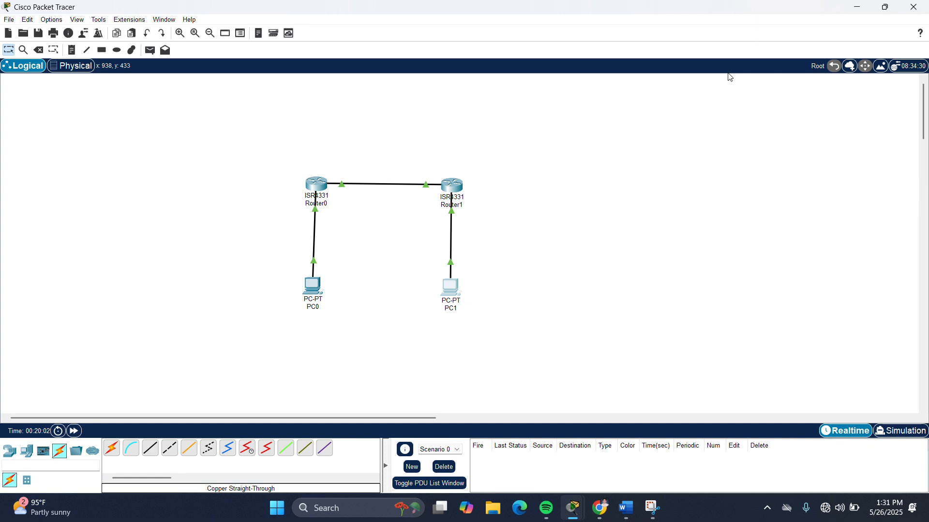
# - Ping 10.35.0.2 from PC0's command prompt, examine the replies, and minimize the PC's window
pyautogui.click(322, 287)
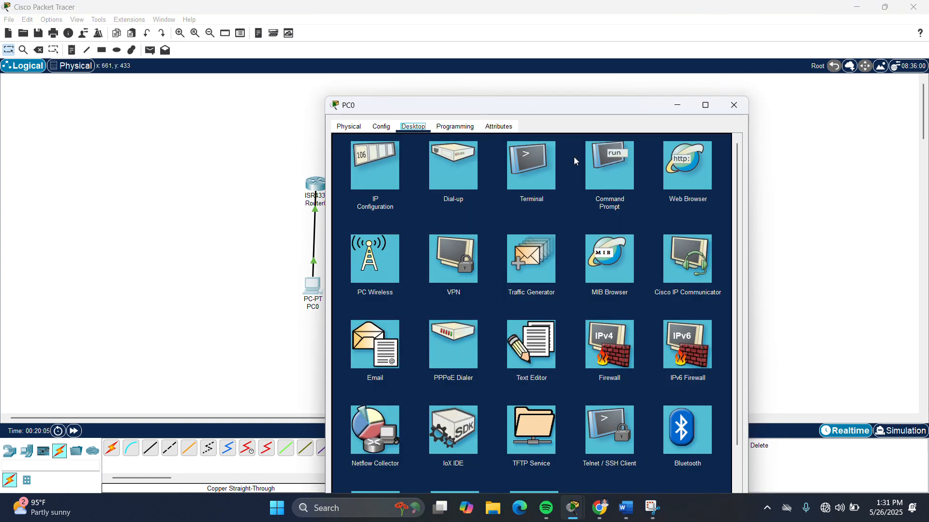
pyautogui.click(611, 168)
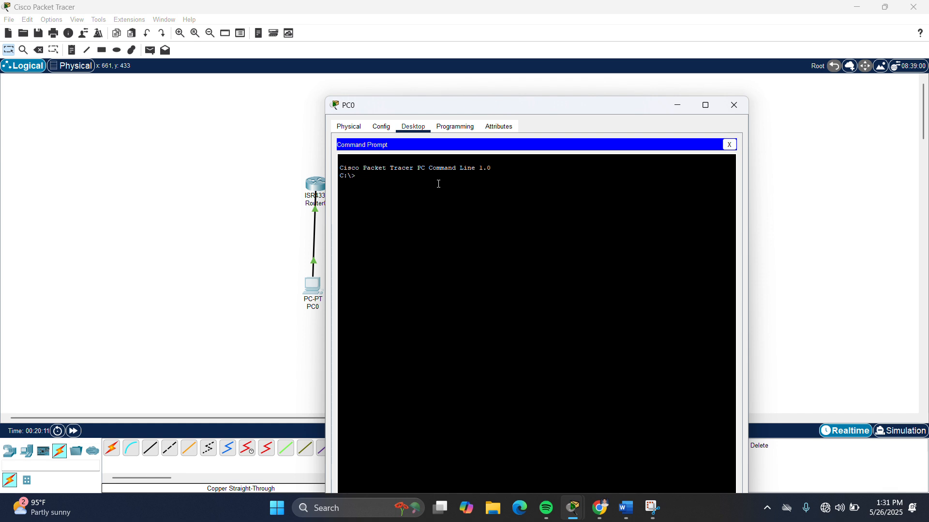
pyautogui.write('ping 10.35.0.2')
pyautogui.press('Return')
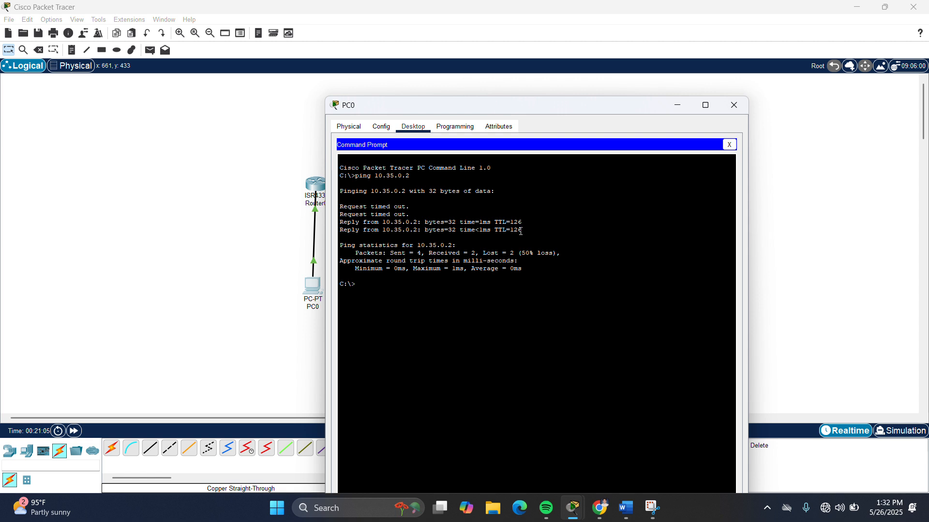
pyautogui.moveTo(521, 231); pyautogui.dragTo(375, 221)
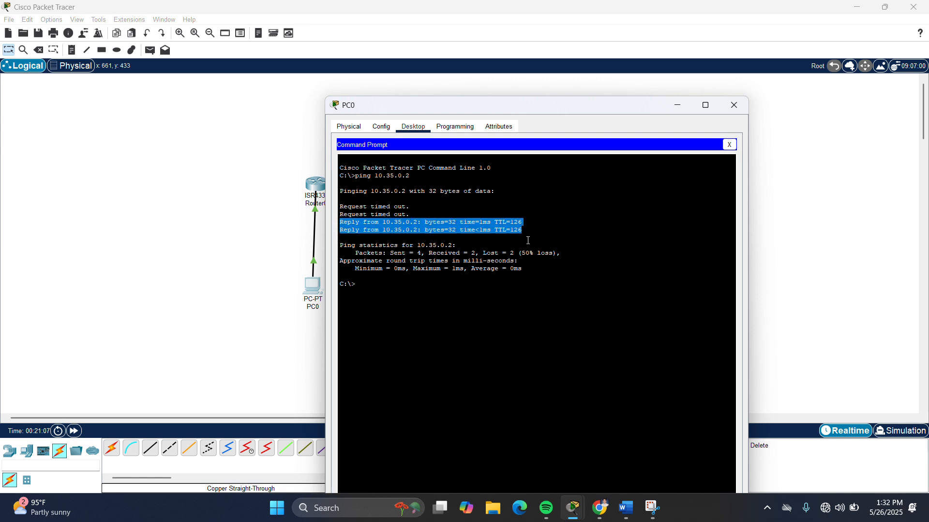
pyautogui.click(535, 306)
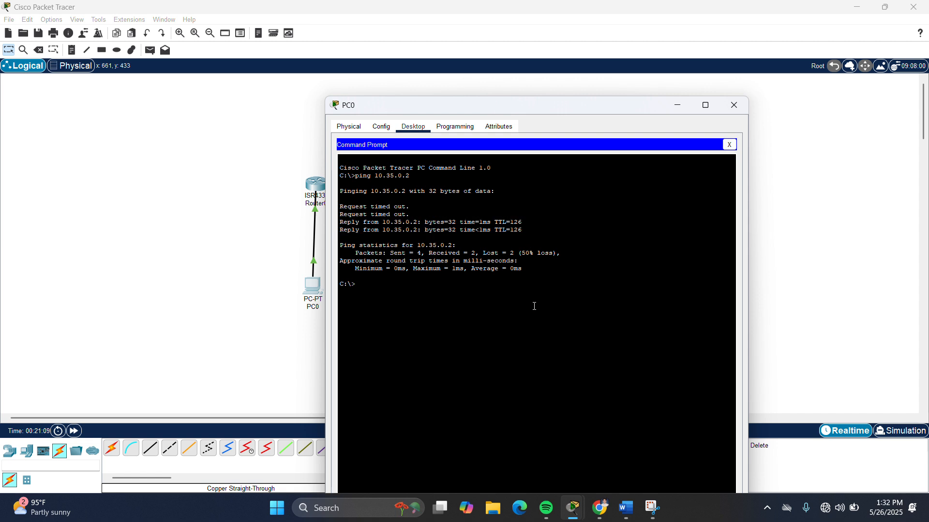
pyautogui.click(678, 106)
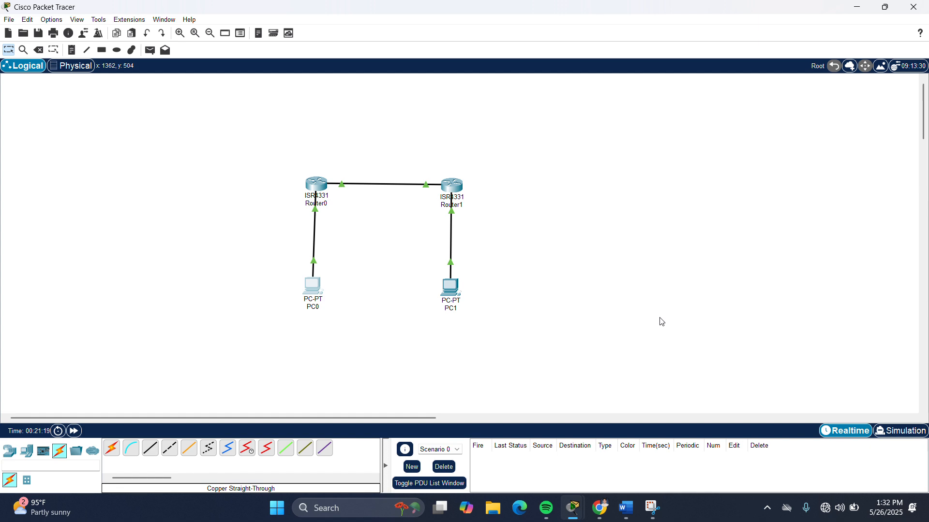
# - Switch to the open STATIC ROUTE network file and send a simple PDU from PC5 to PC32
pyautogui.moveTo(572, 504)
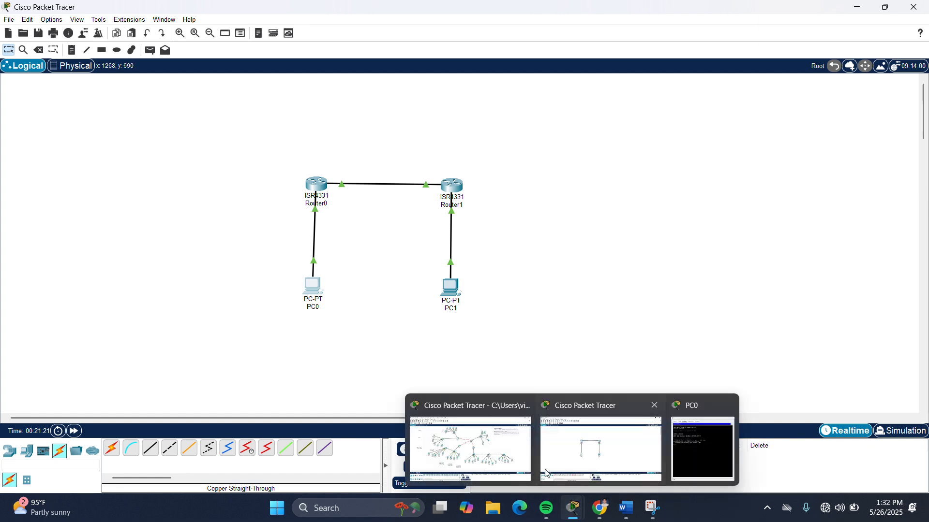
pyautogui.click(505, 458)
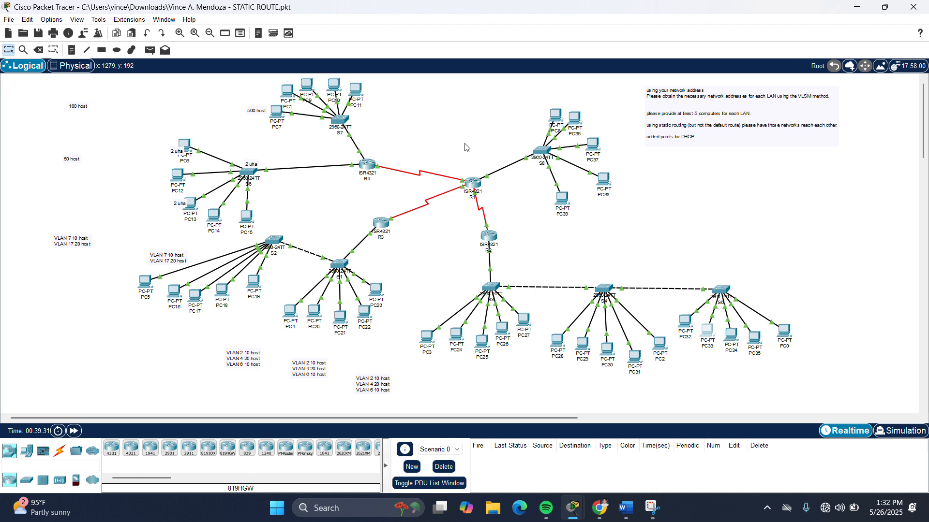
pyautogui.click(149, 52)
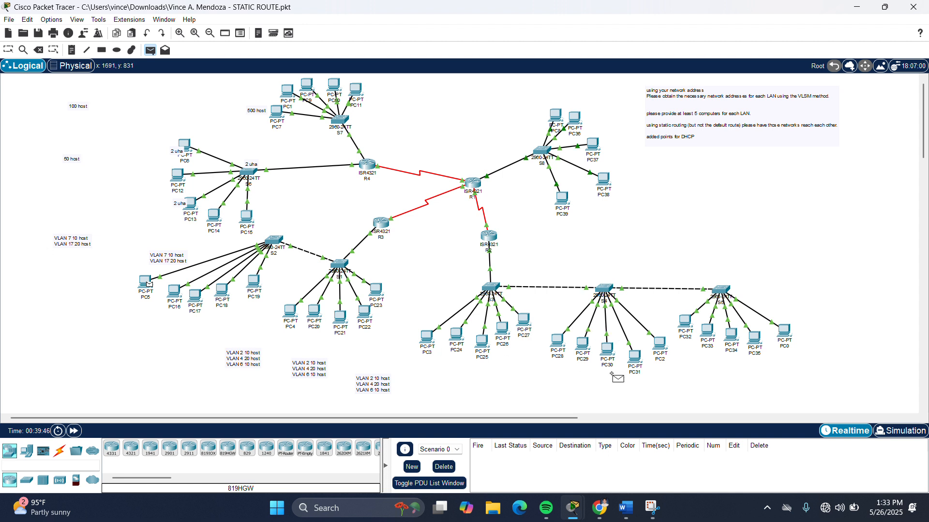
pyautogui.click(685, 321)
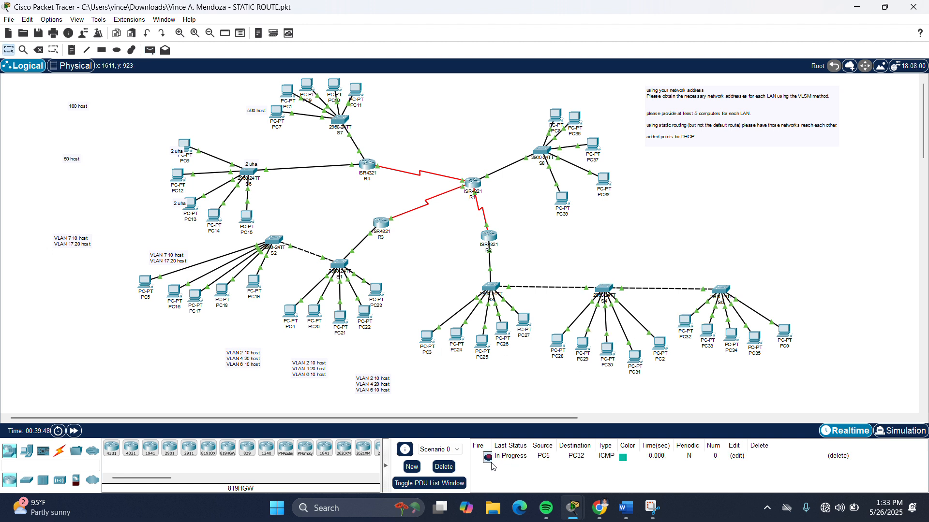
pyautogui.click(488, 457)
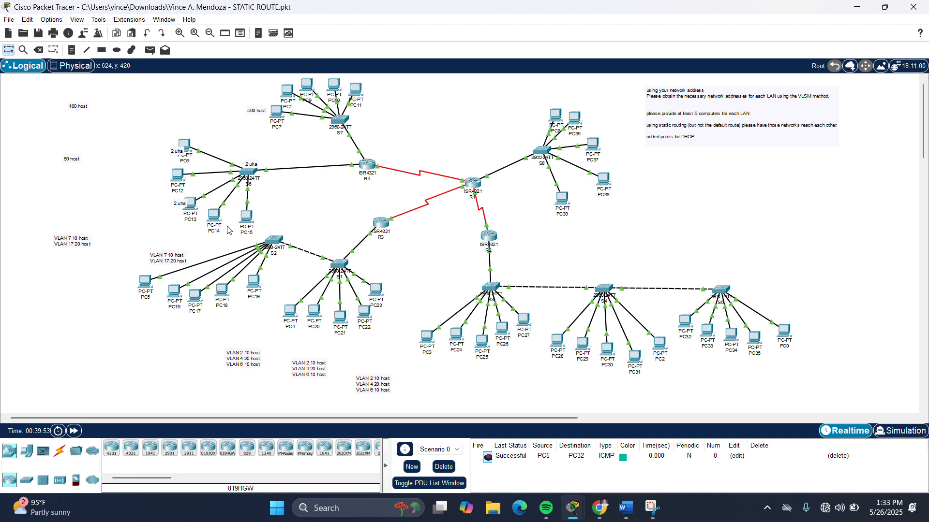
# - Add a simple PDU from PC10 to PC34
pyautogui.click(151, 50)
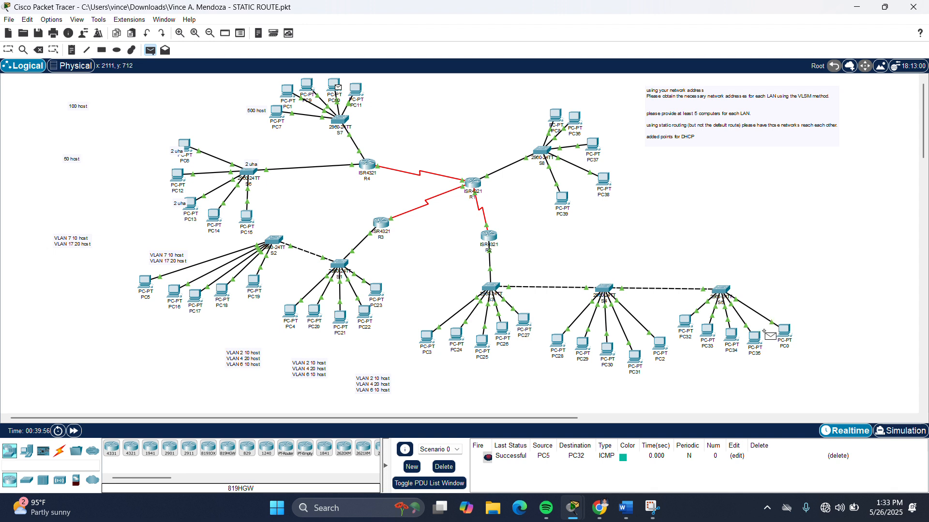
pyautogui.click(334, 88)
pyautogui.click(731, 334)
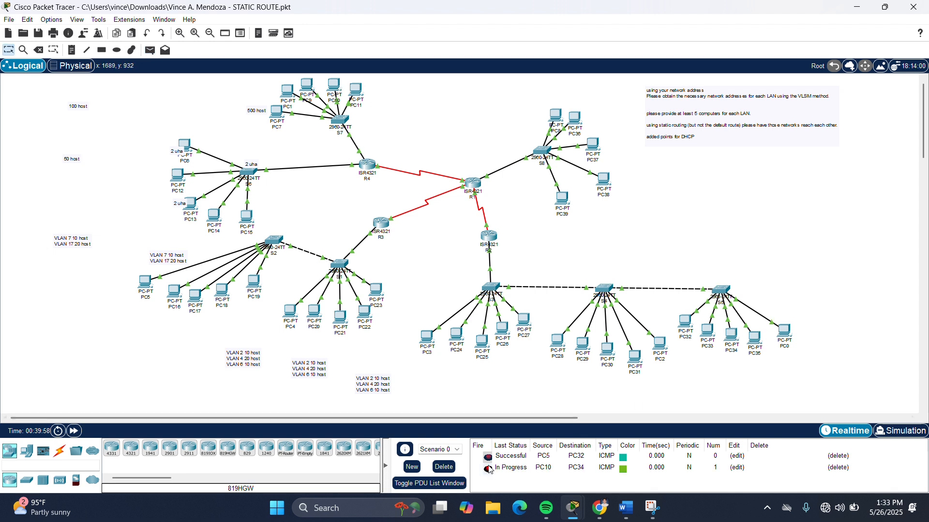